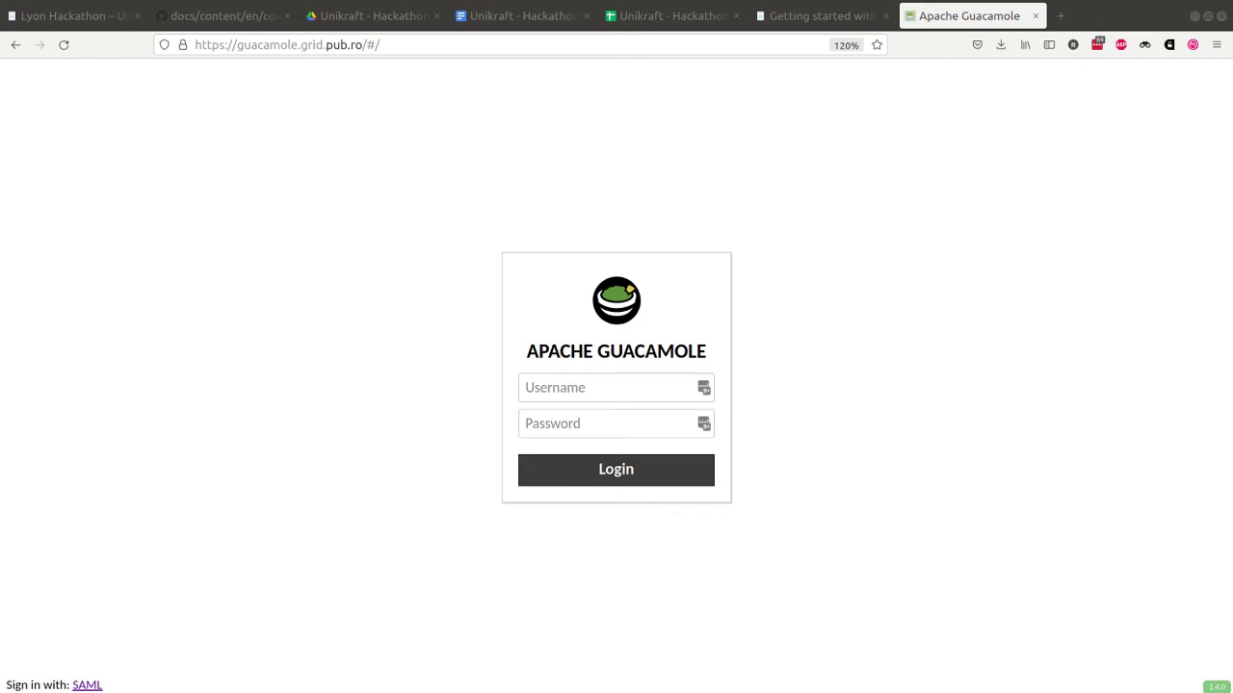
Enter the workshop account's username and password and submit the Guacamole login
left_click(617, 387)
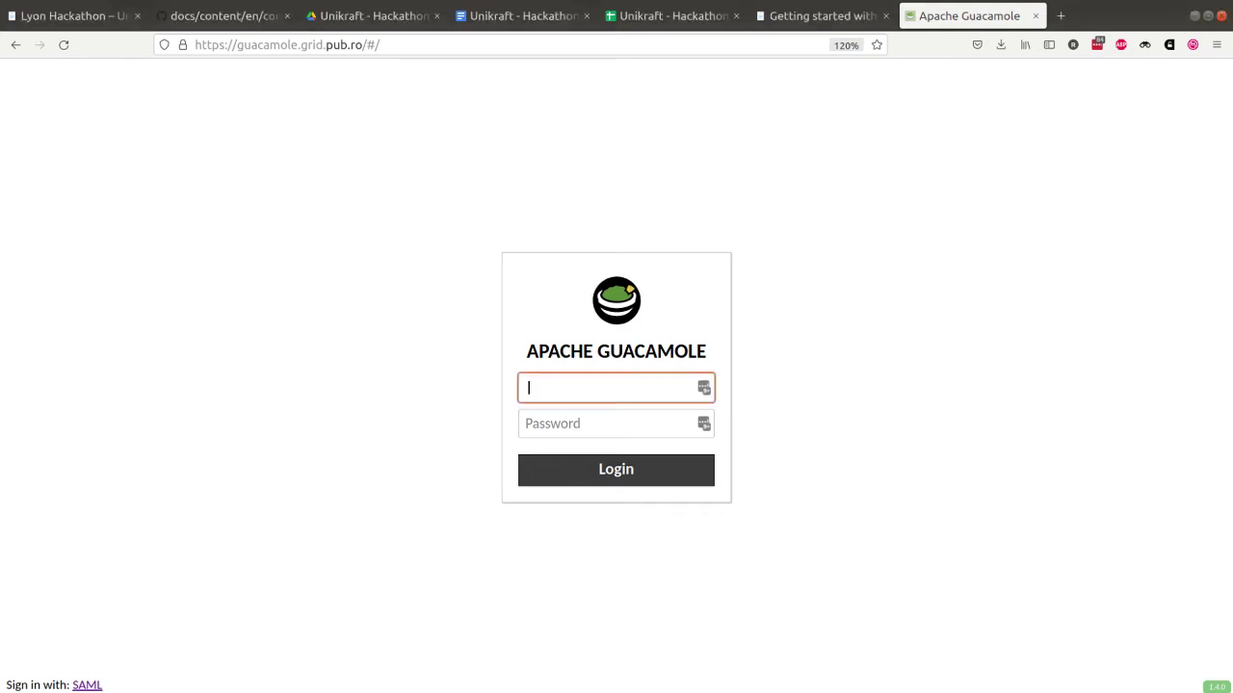
type("unikraft")
key("Tab")
type("••••••••••••")
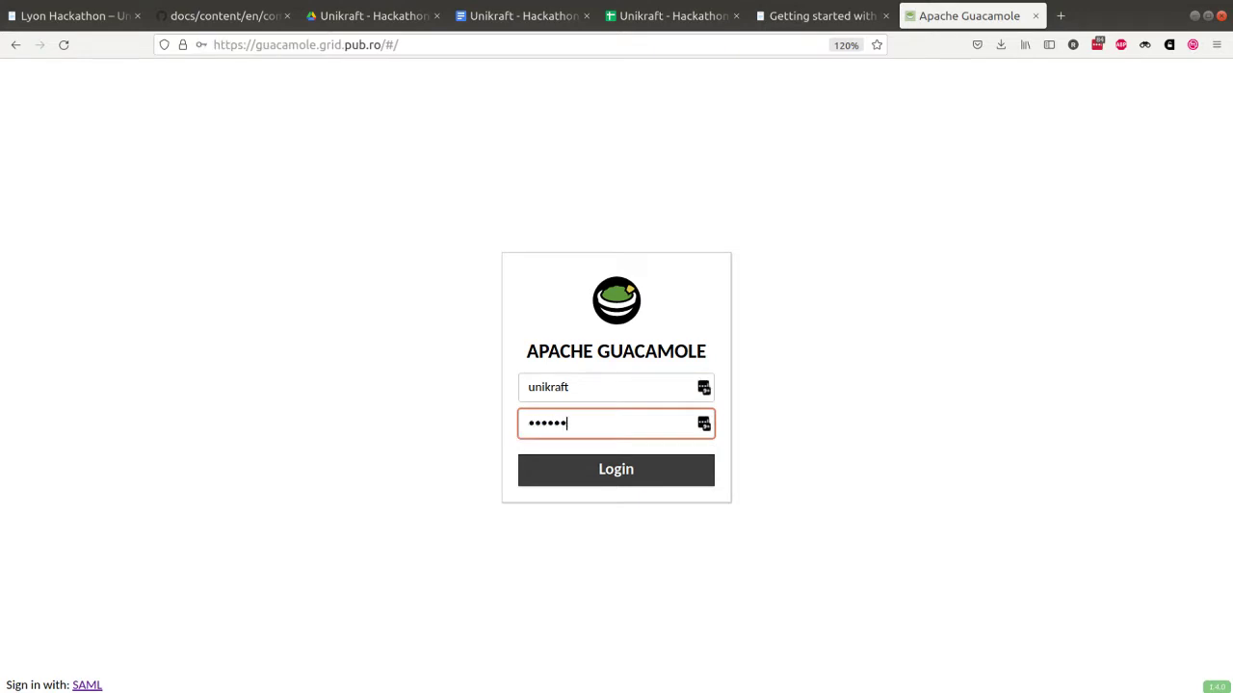
type("•••••")
key("Return")
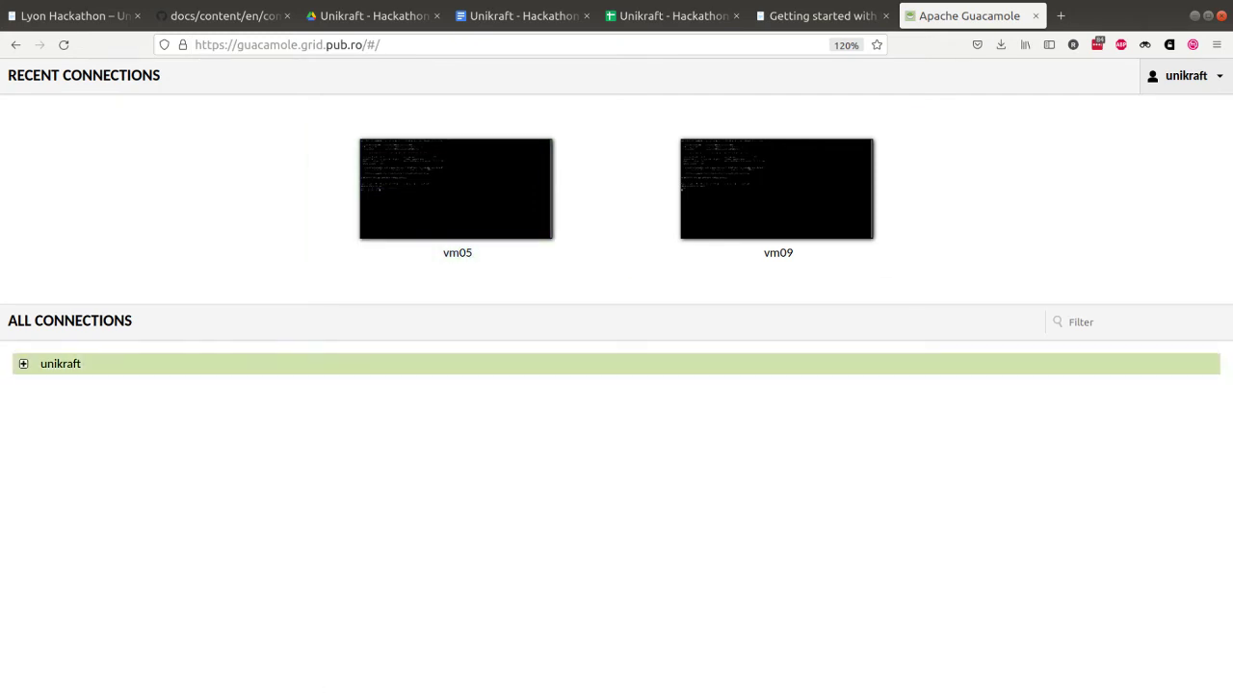
Expand the unikraft connection group and browse its VMs vm01 through vm49
left_click(23, 363)
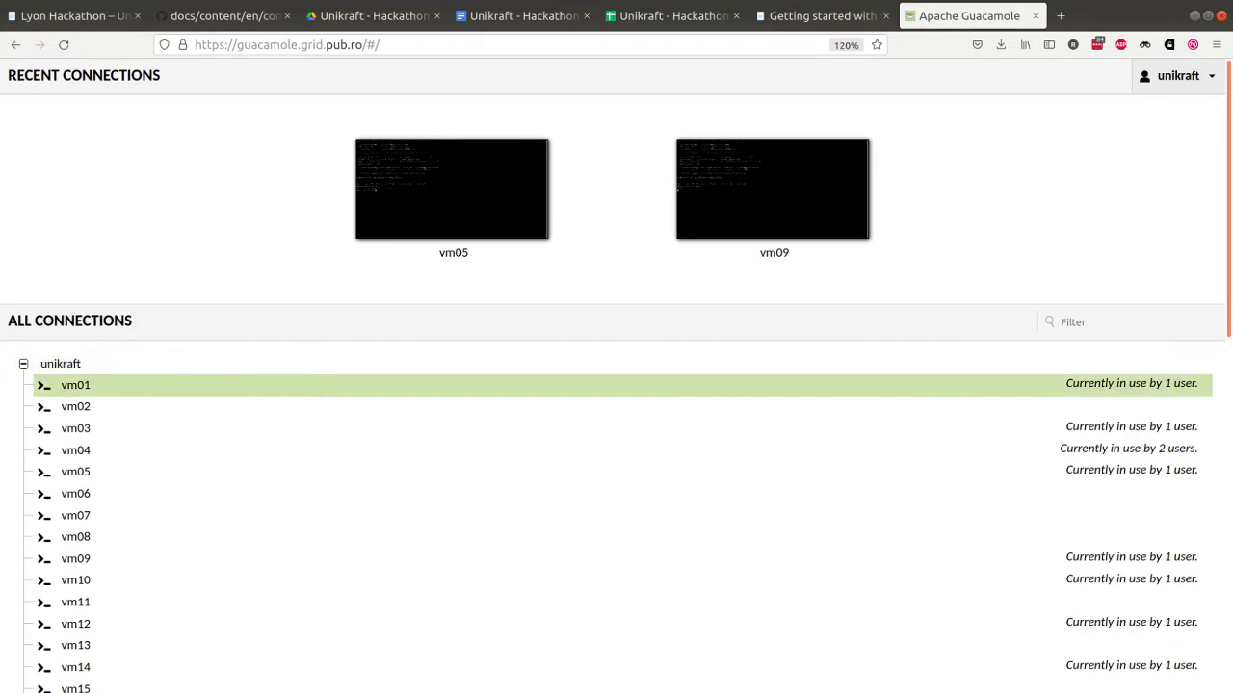
scroll(616, 366, "down", 4)
scroll(616, 366, "down", 5)
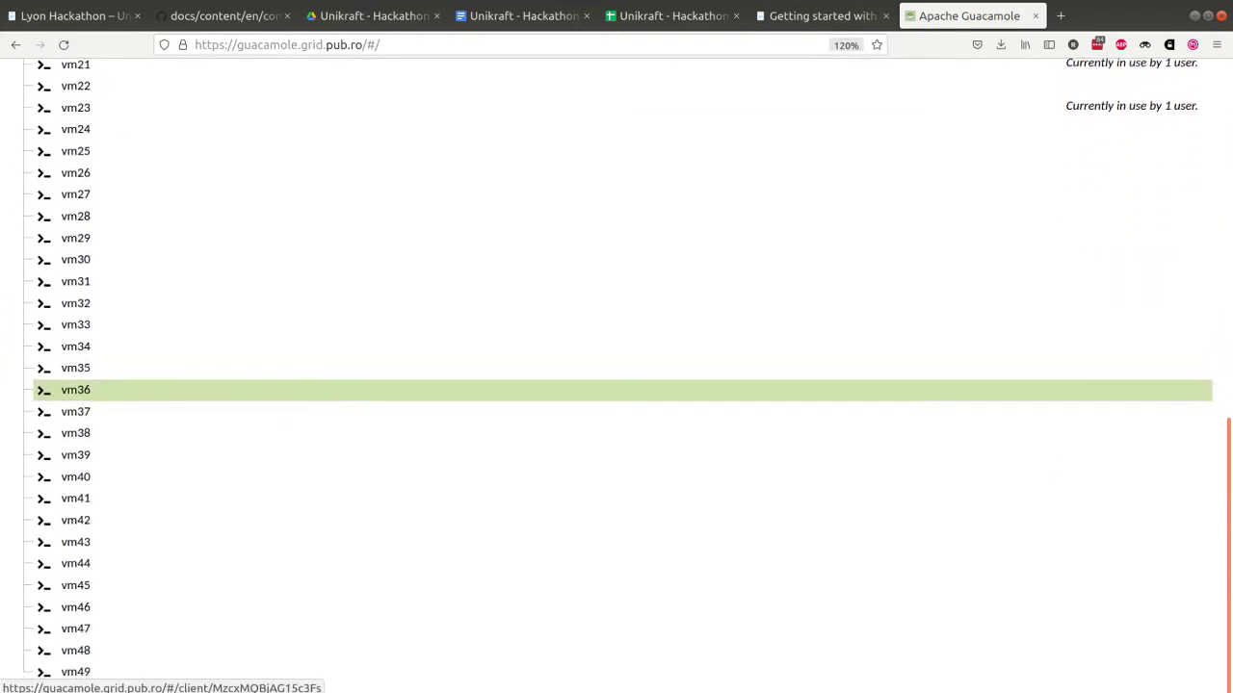
scroll(616, 389, "up", 9)
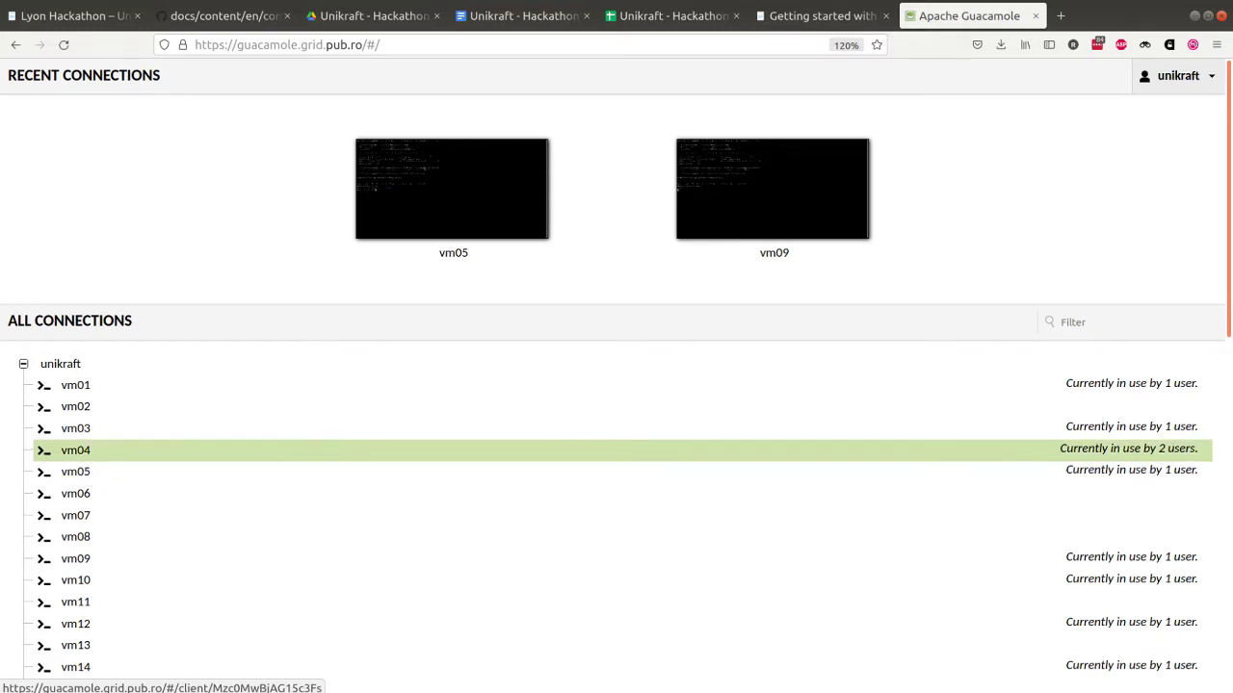
Open vm04, run ls in its home folder, then go back to the Guacamole home page
left_click(75, 450)
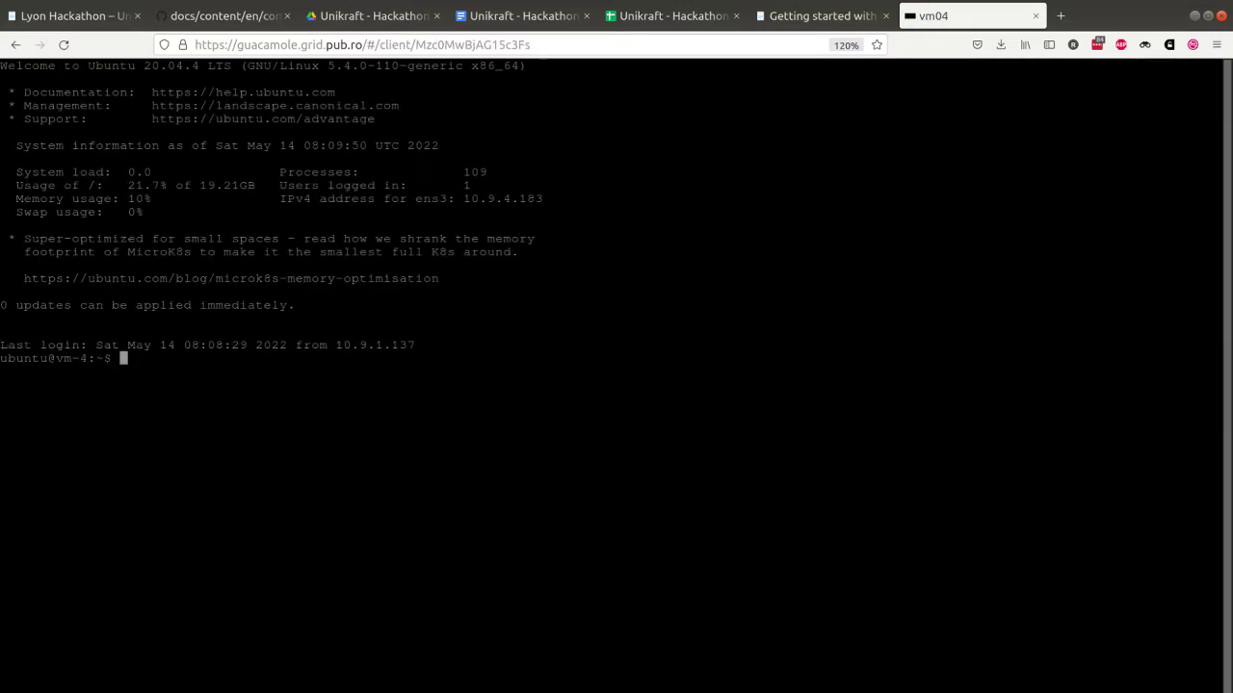
type("ls")
key("Return")
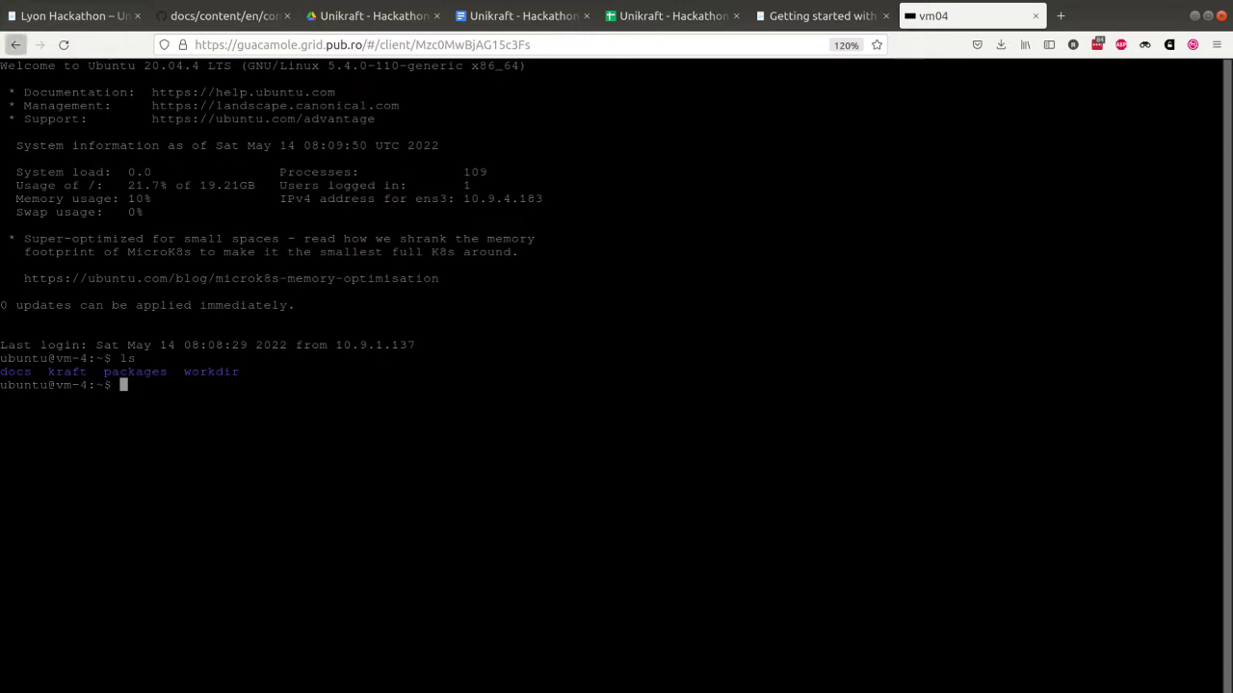
left_click(15, 44)
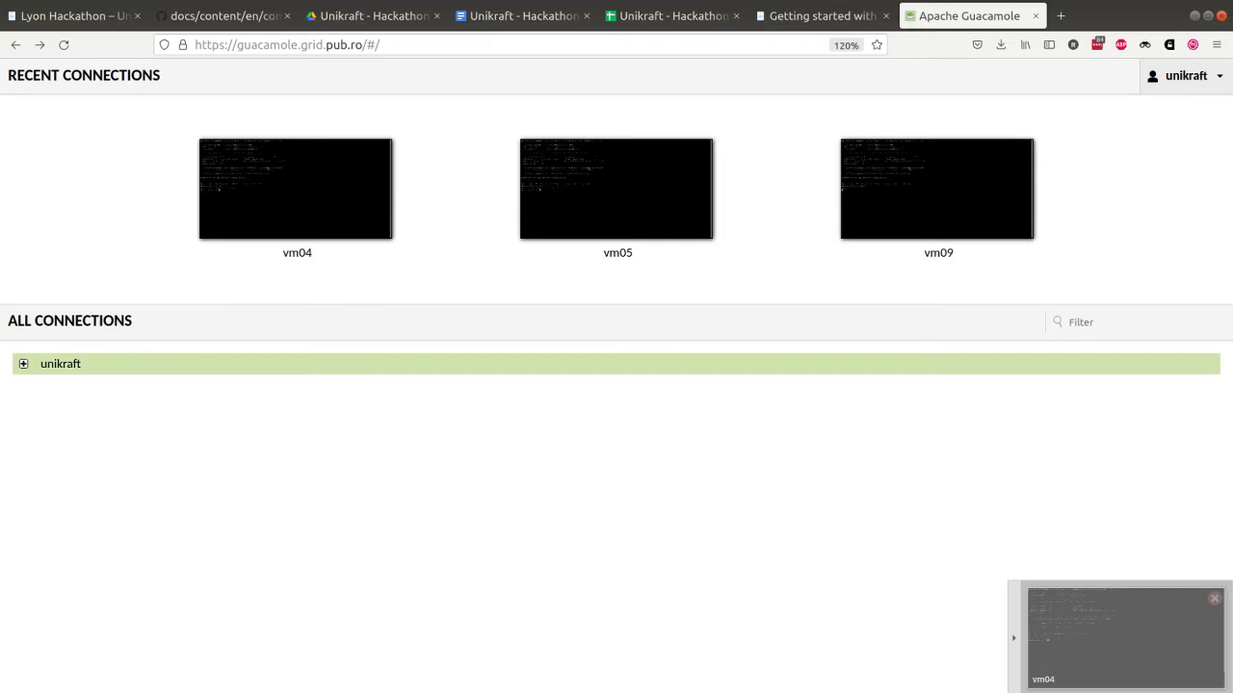
Open vm12 from the connection group and run ls, showing docs, kraft, packages, workdir
left_click(59, 363)
scroll(616, 433, "down", 3)
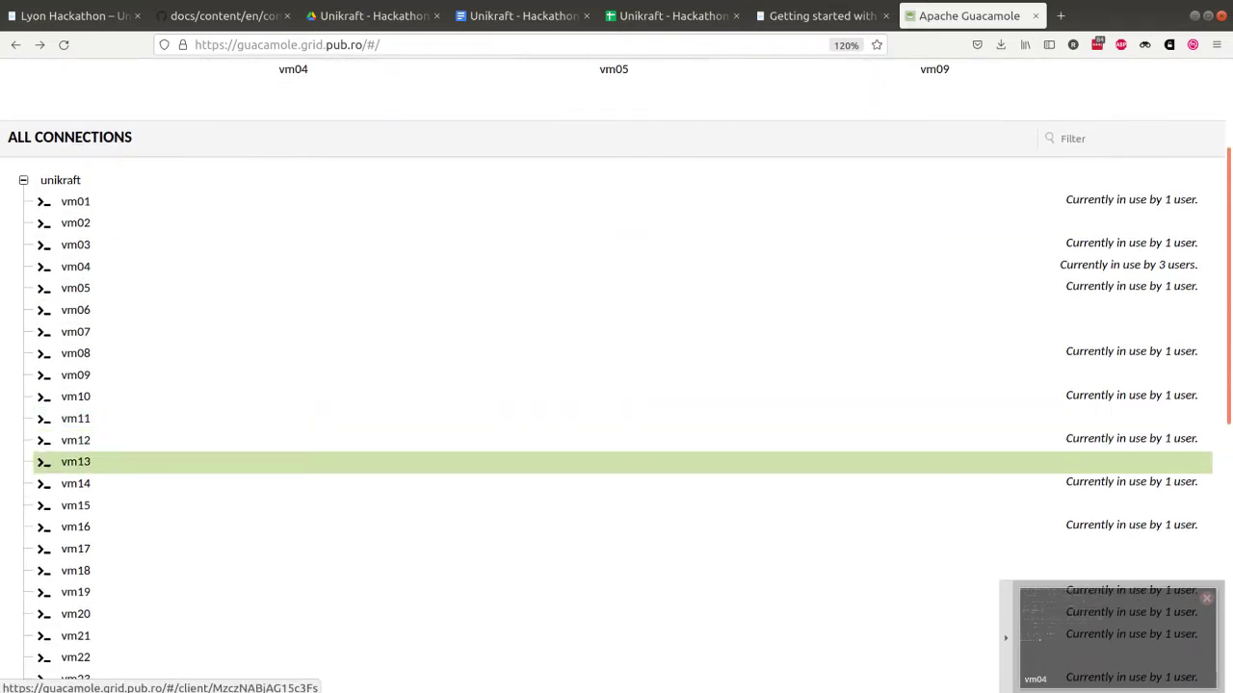
left_click(75, 440)
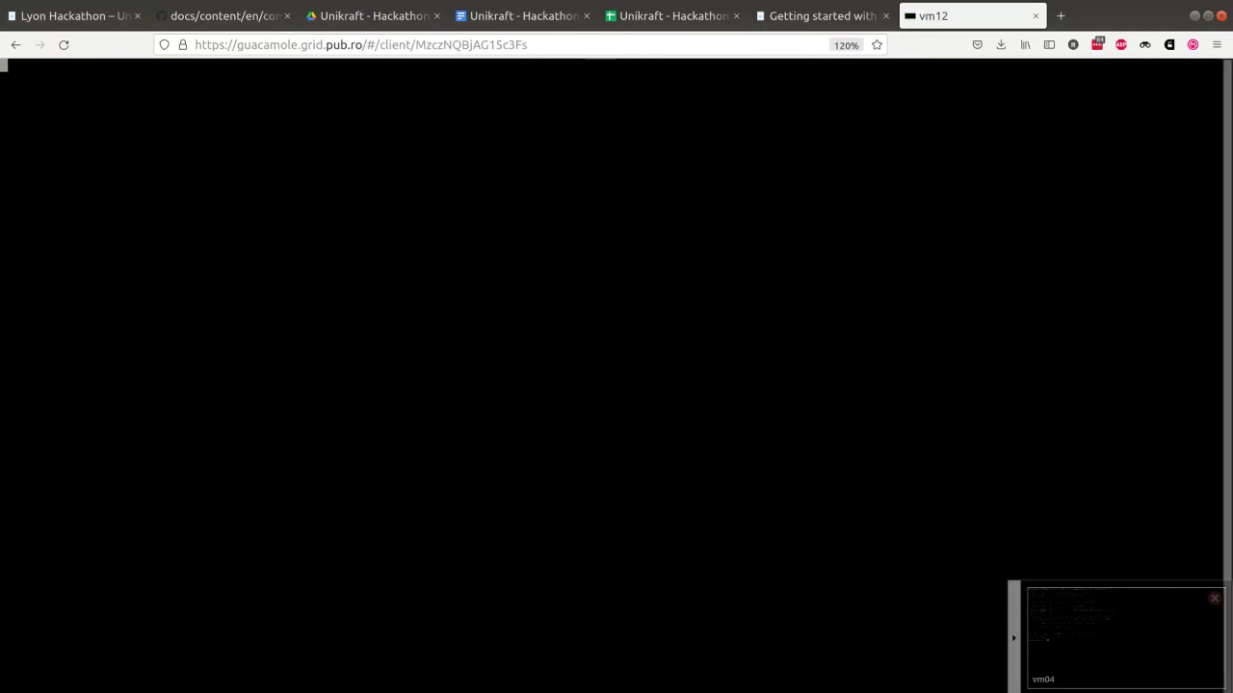
type("ls")
key("Return")
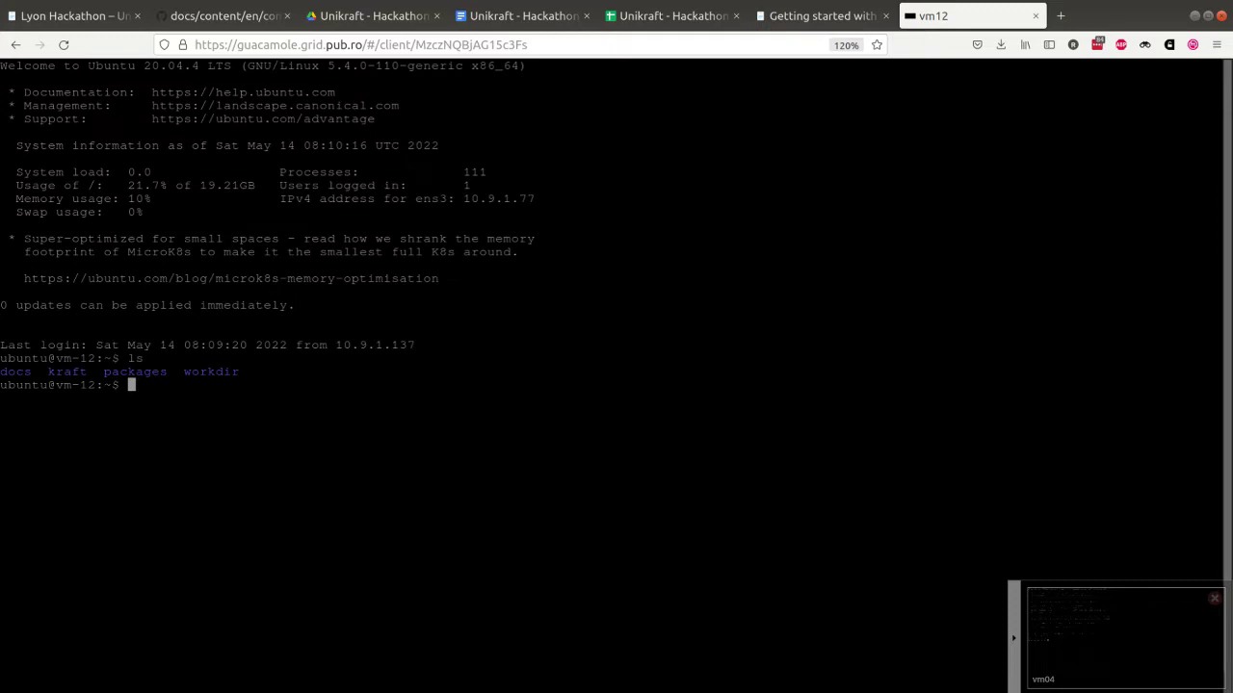
Run kraft for usage help, kraft --version (0.5.0.dev491), and ls in the home folder
type("kraft")
key("Return")
type("k")
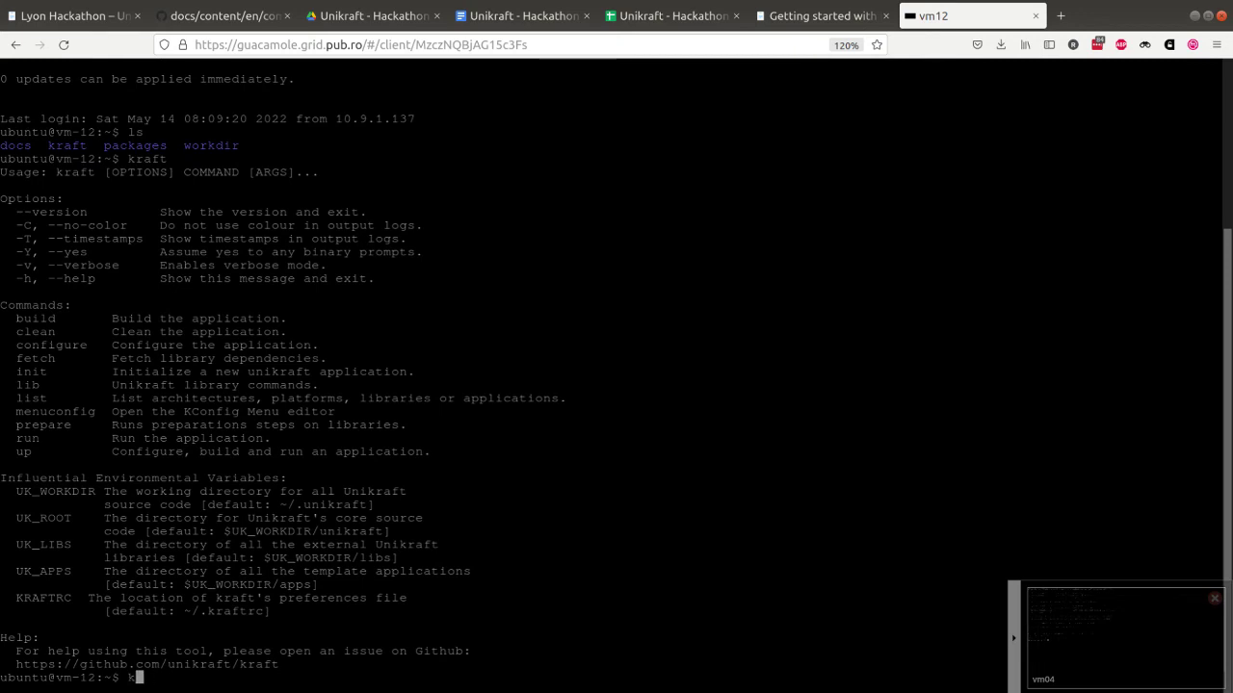
type("raft --version")
key("Return")
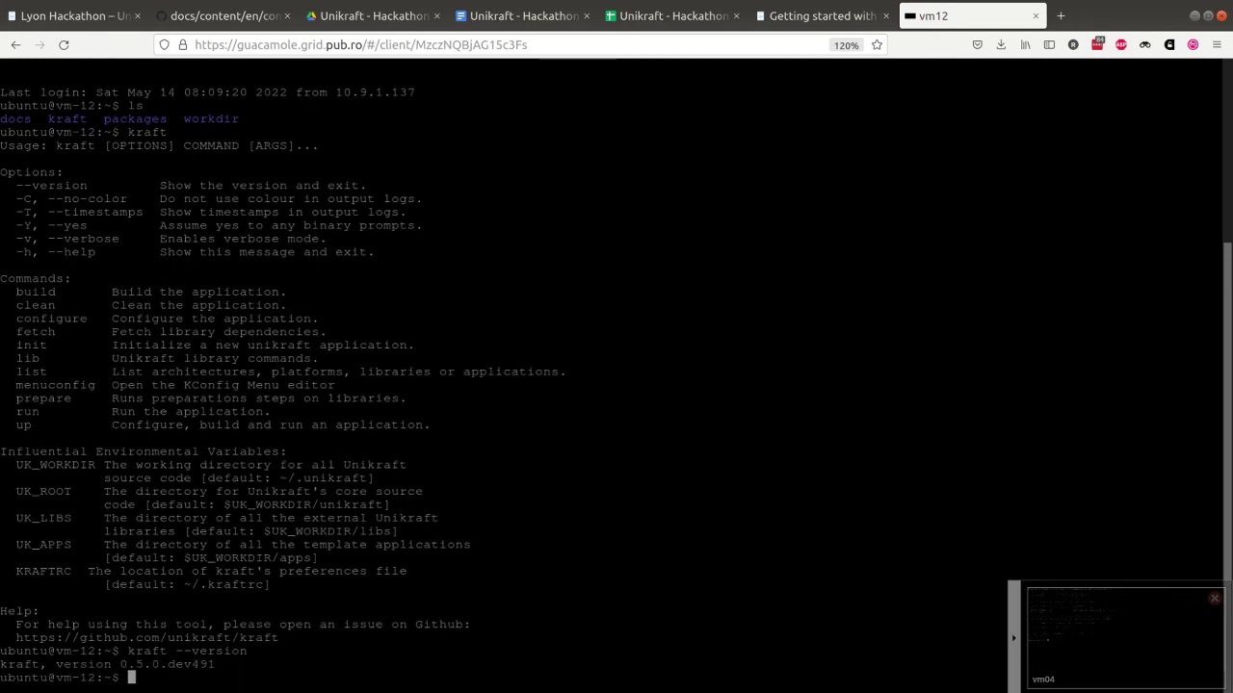
type("ls")
key("Return")
type("cd")
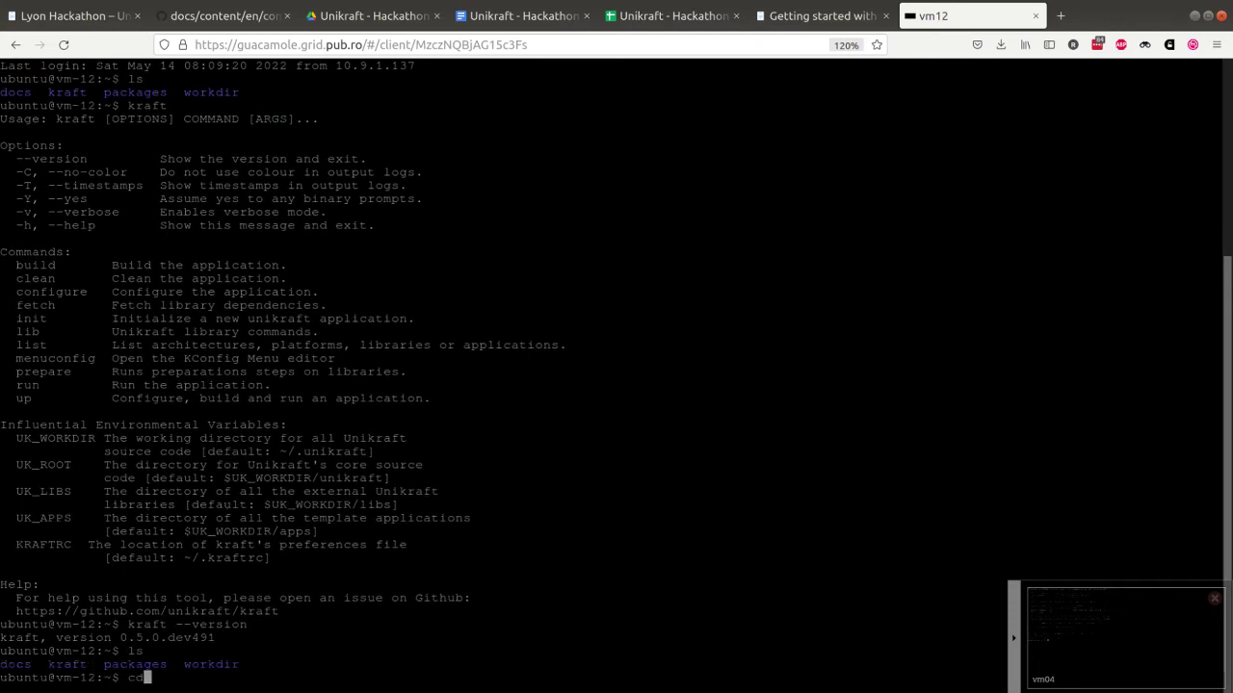
type(" docs/cont")
Change into docs/content/en/community/hackathons/2022-05-lyon/ and list it
key("Tab")
type("en/")
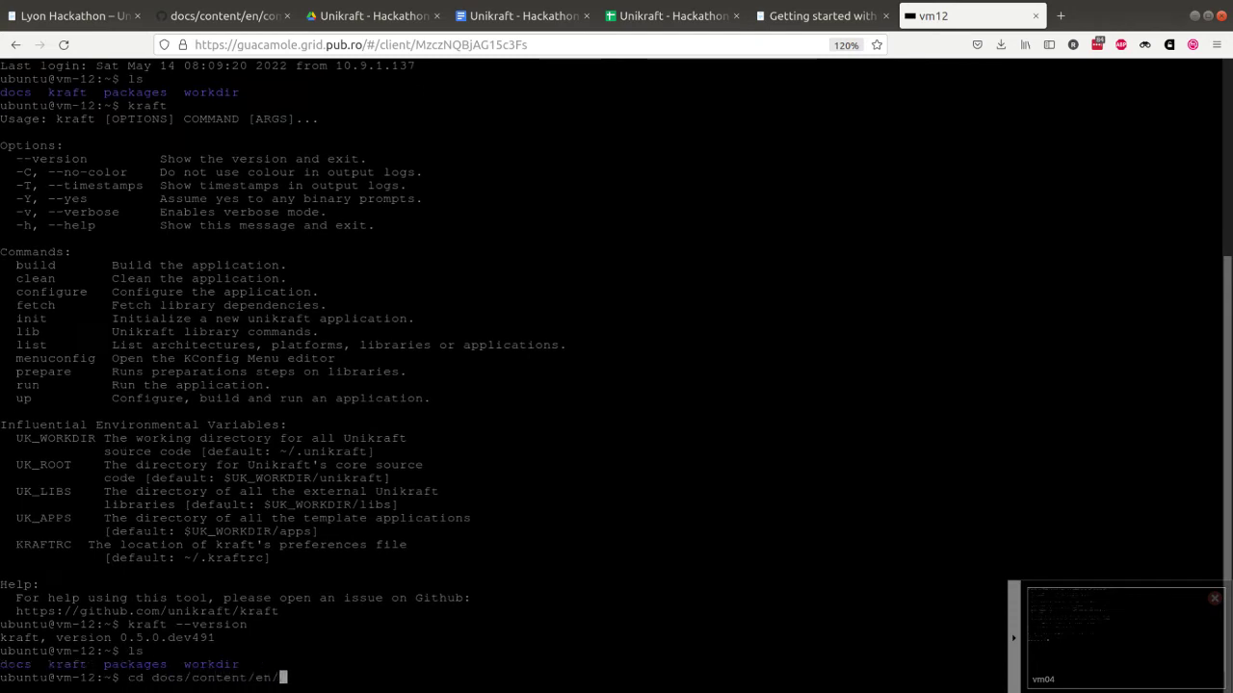
type("community/h")
key("Tab")
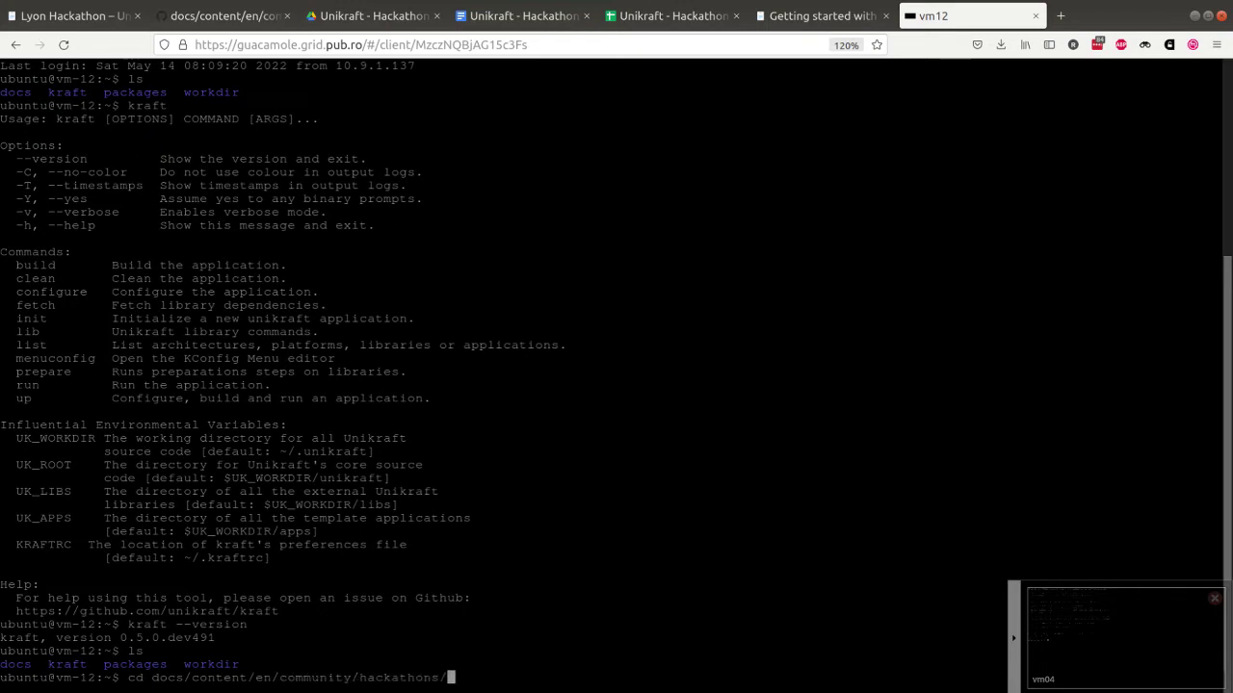
type("l")
key("BackSpace")
key("Tab")
key("Return")
type("ls")
key("Return")
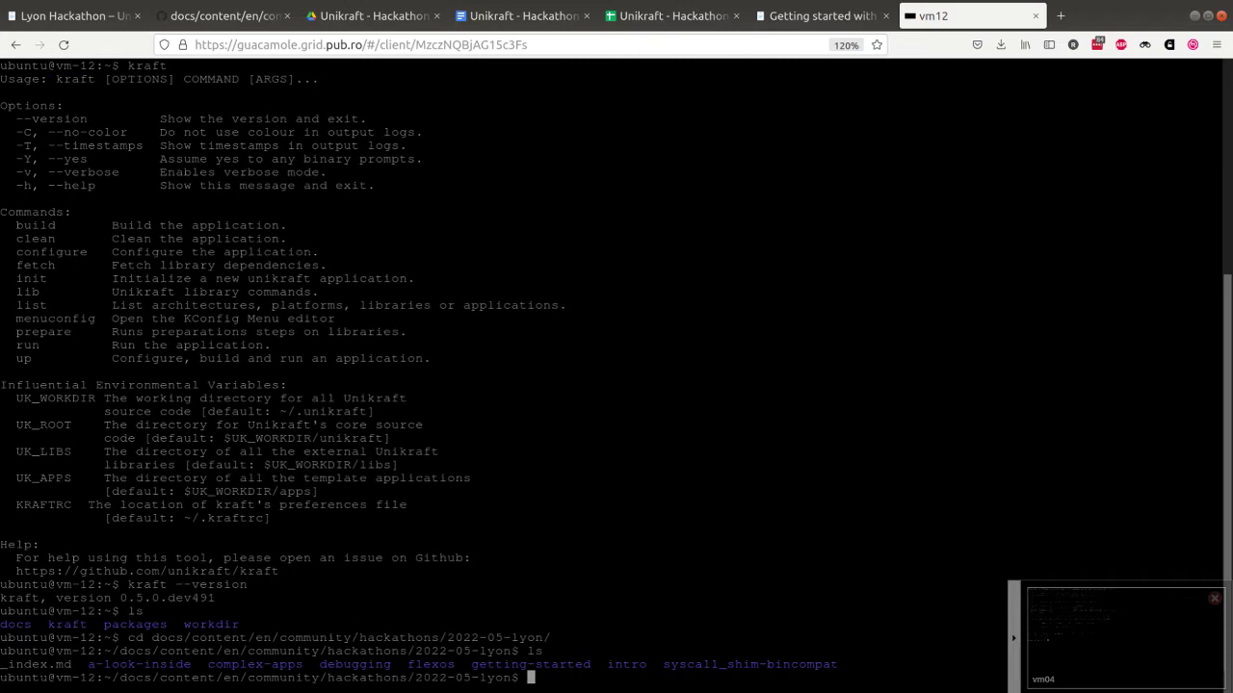
Enter the getting-started folder and list its contents
type("cd get")
key("Tab")
key("Return")
type("ls")
key("Return")
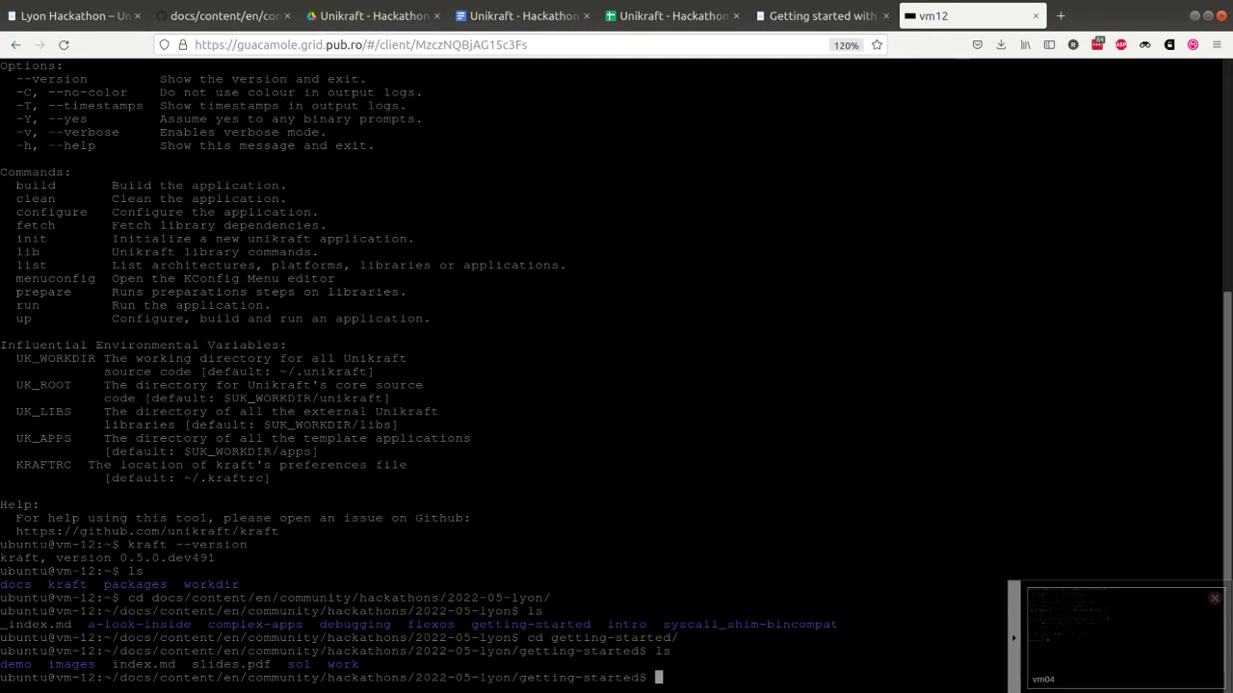
List the empty demo folder, then the exercises in the sibling work folder
type("ls")
key("Return")
type("cd ")
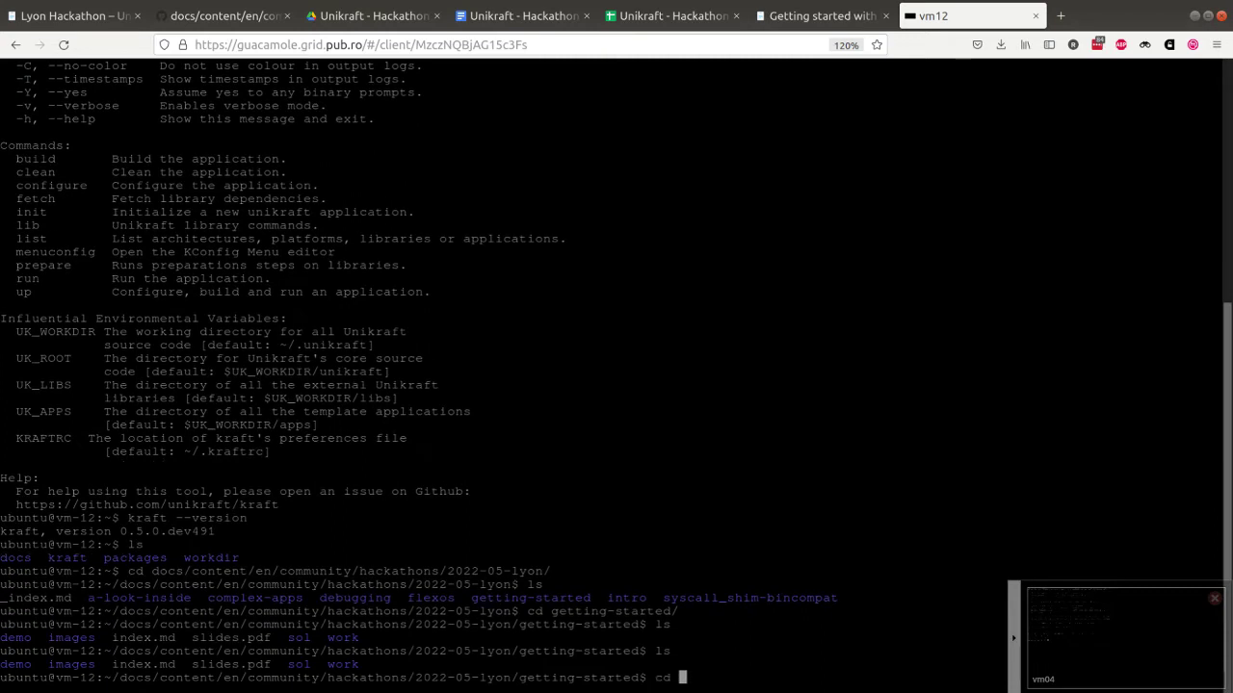
type("demo/")
key("Return")
type("ls")
key("Return")
type("cd .")
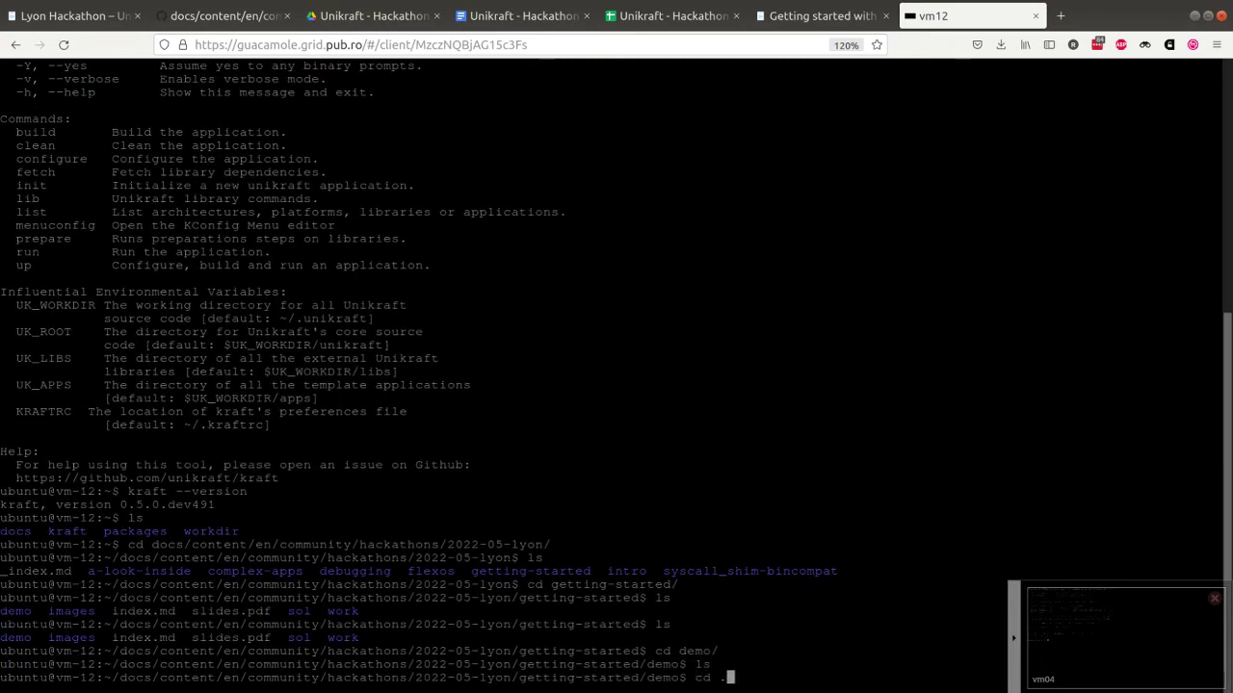
type("./work/")
key("Return")
type("ls")
key("Return")
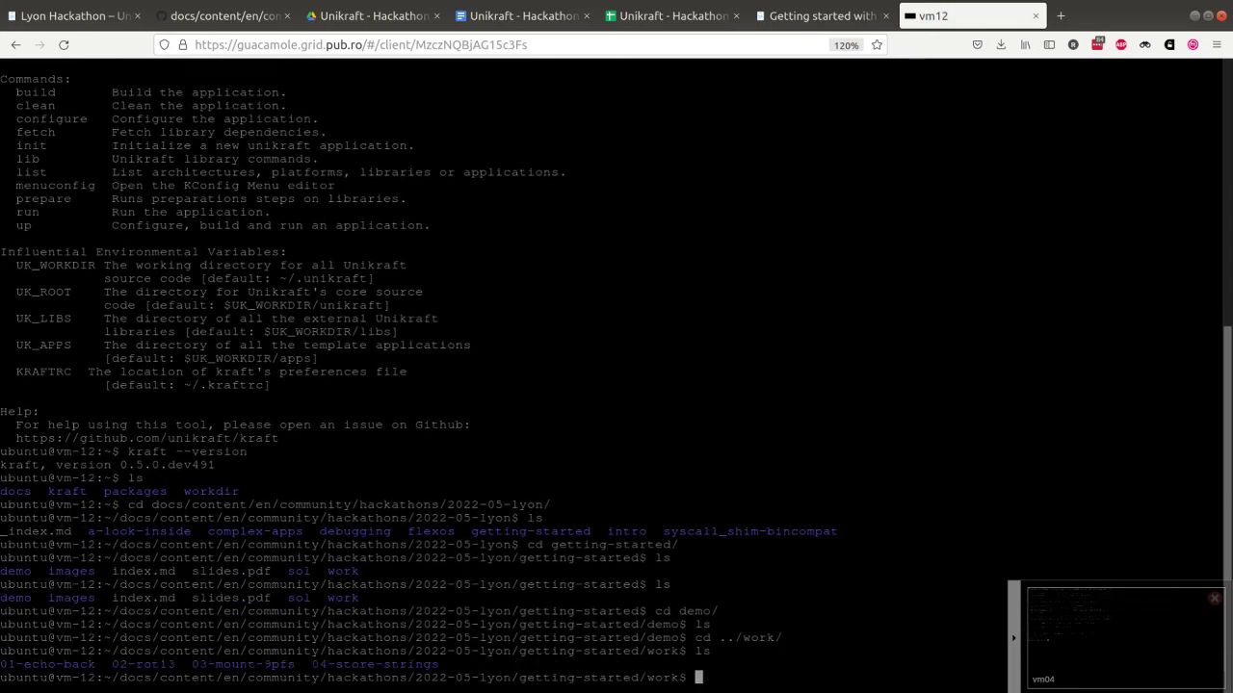
Return home and list workdir's apps, archs, libs, plats and unikraft
type("cd ~/")
key("Return")
type("ls")
key("Return")
type("cd ")
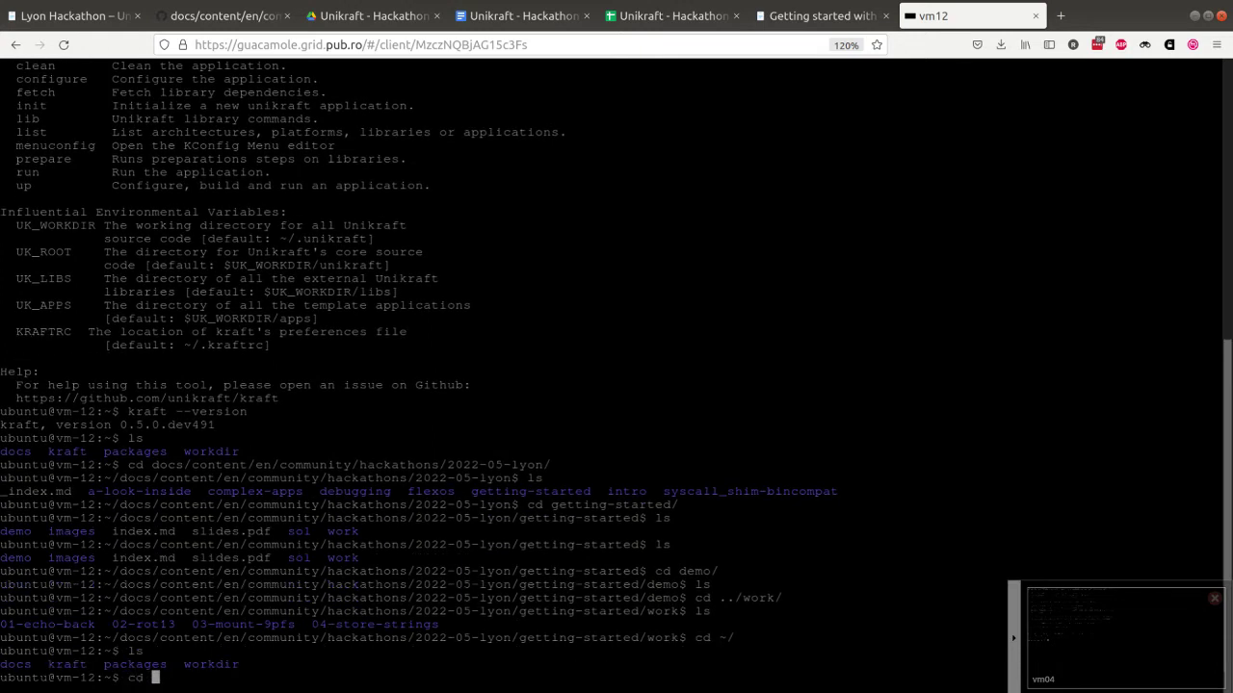
type("workdir/")
key("Return")
type("ls")
key("Return")
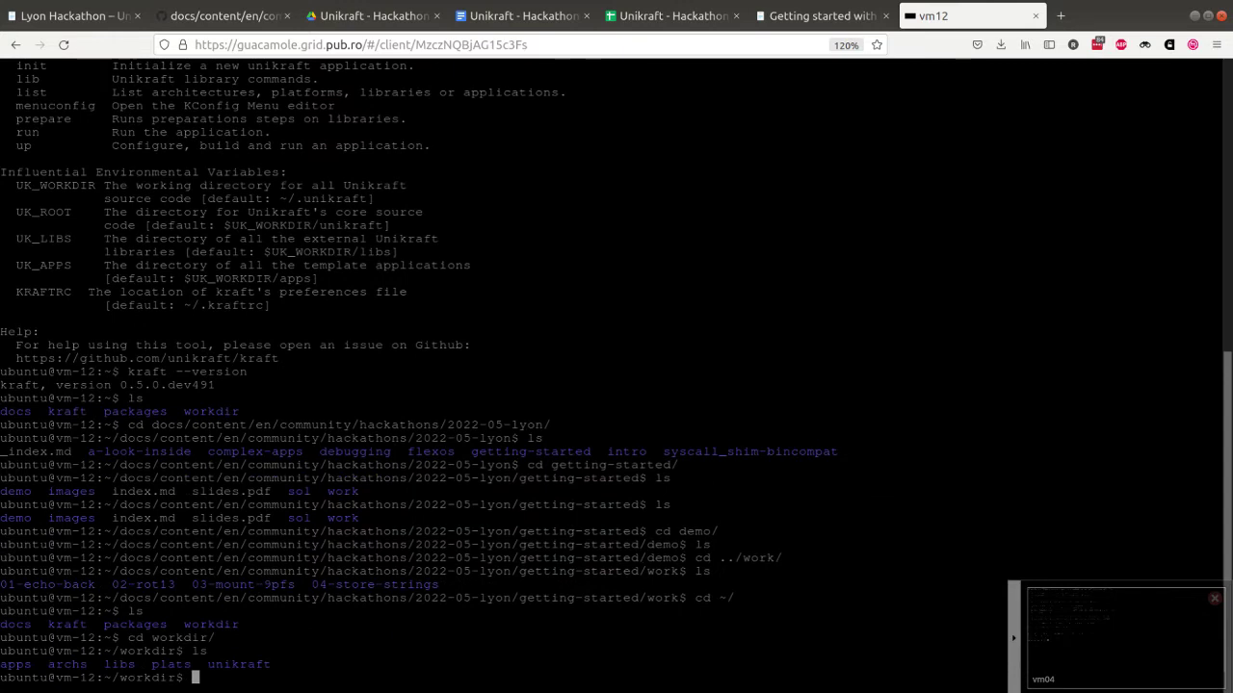
Go into apps/app-helloworld and list its files
type("cd apps/")
key("Return")
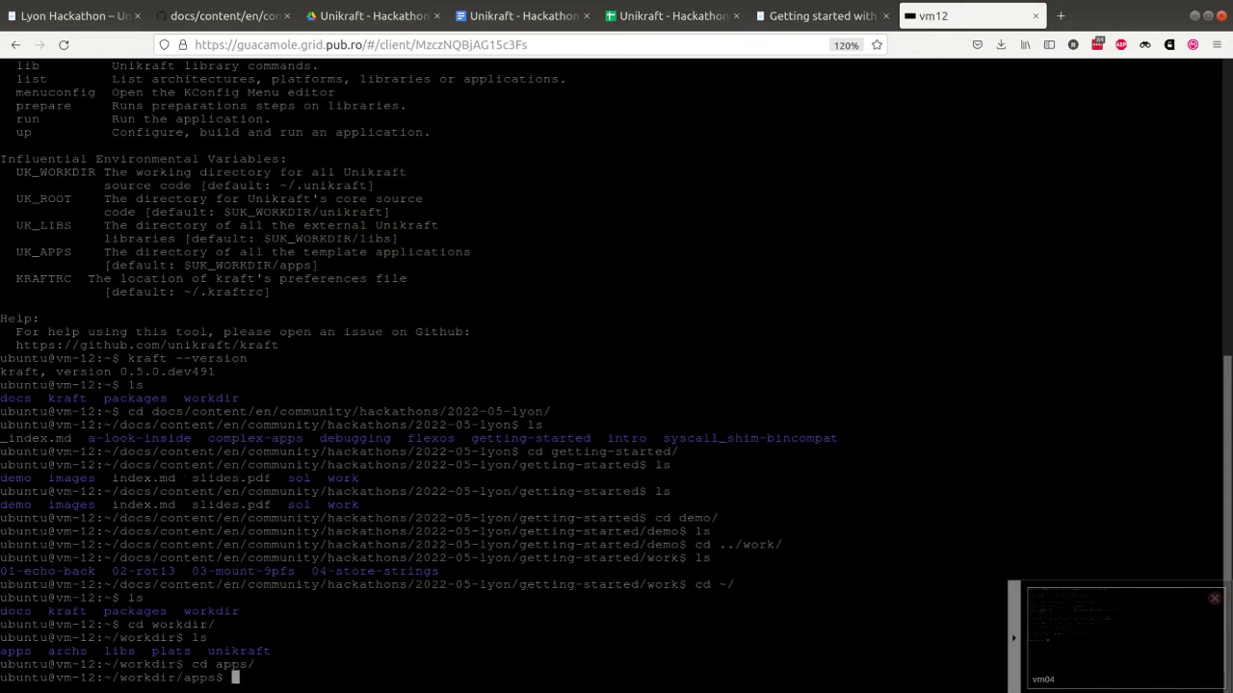
type("ls")
key("Return")
type("cd")
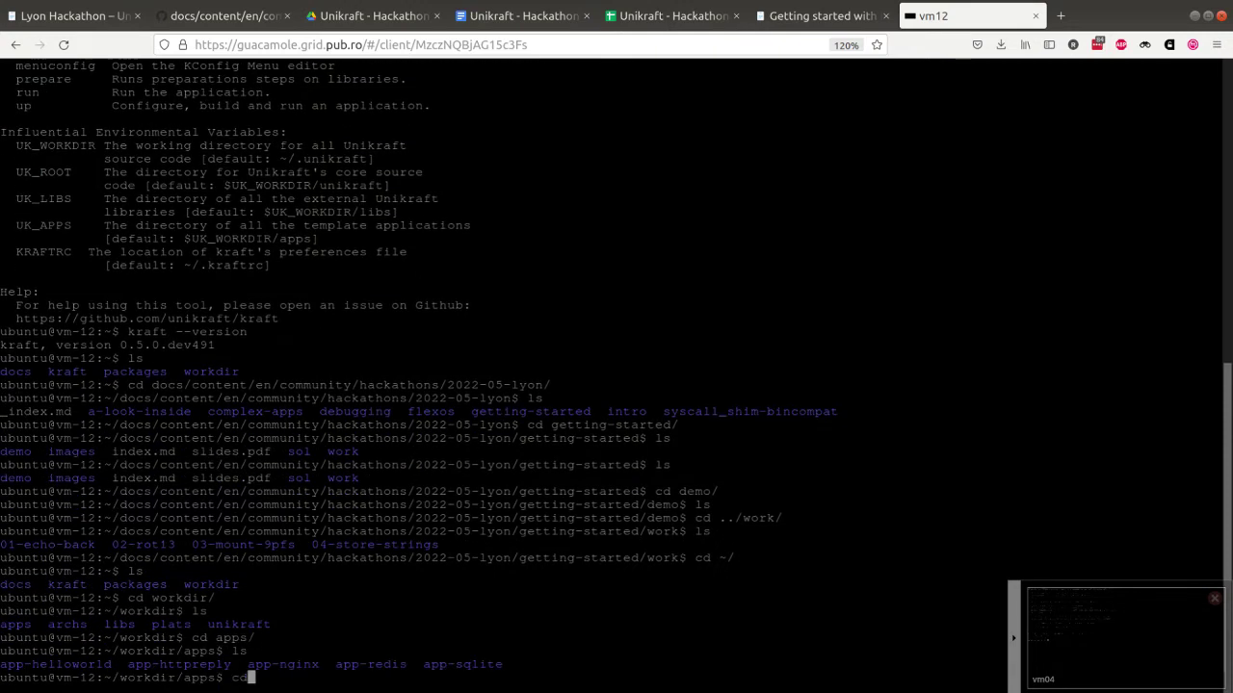
type(" app-h")
key("Return")
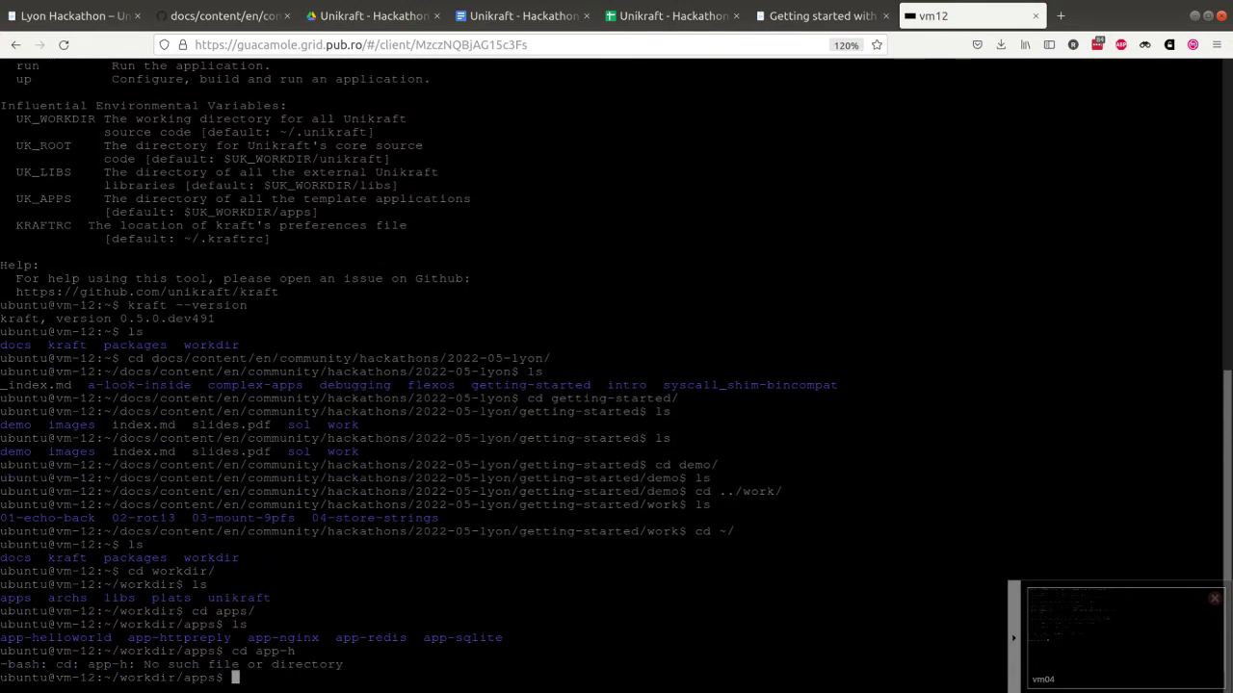
key("Up")
key("Tab")
key("Return")
type("ls")
key("Return")
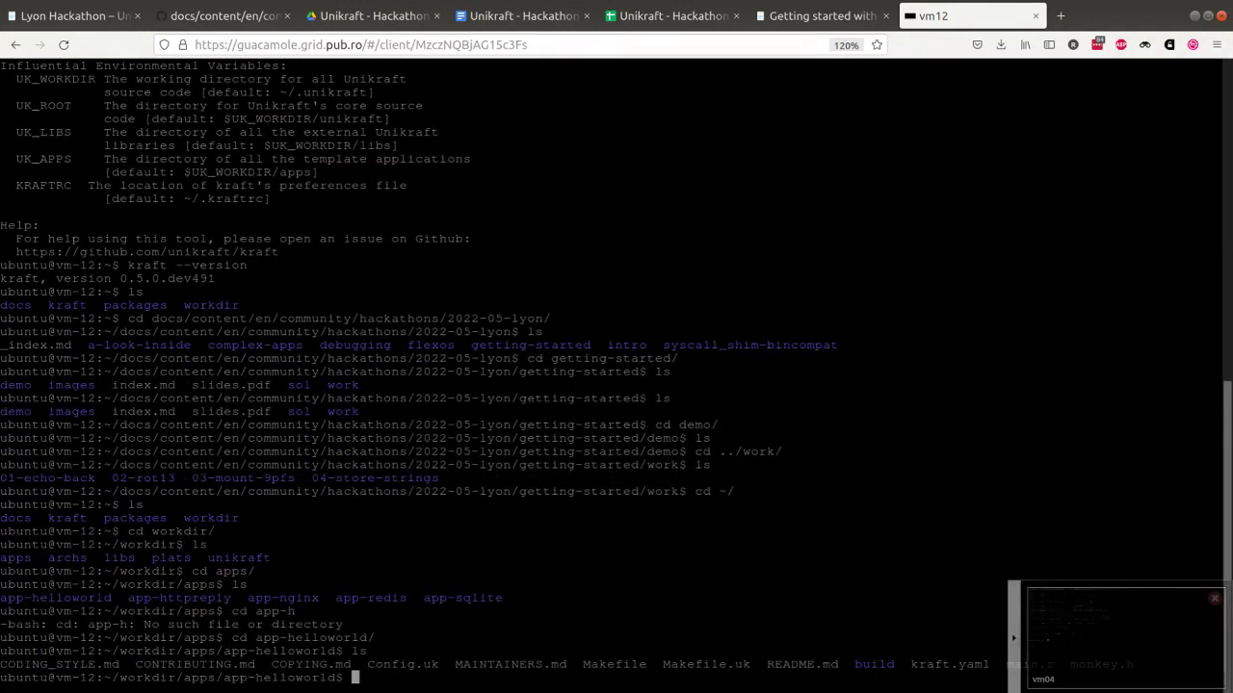
Run kraft run, then set UK_WORKDIR=$(pwd)/../.. in app-helloworld
type("kraft run")
key("Return")
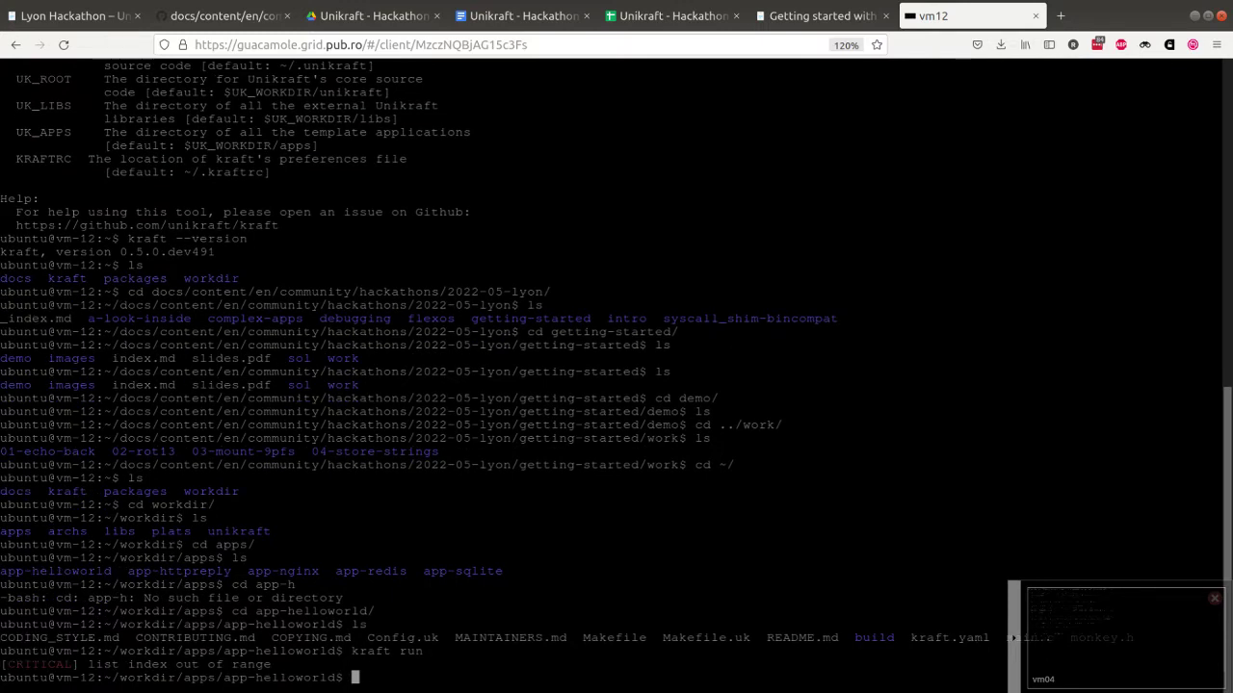
type("UK_WORD")
key("BackSpace")
type("KDIR=$(pwd)/..")
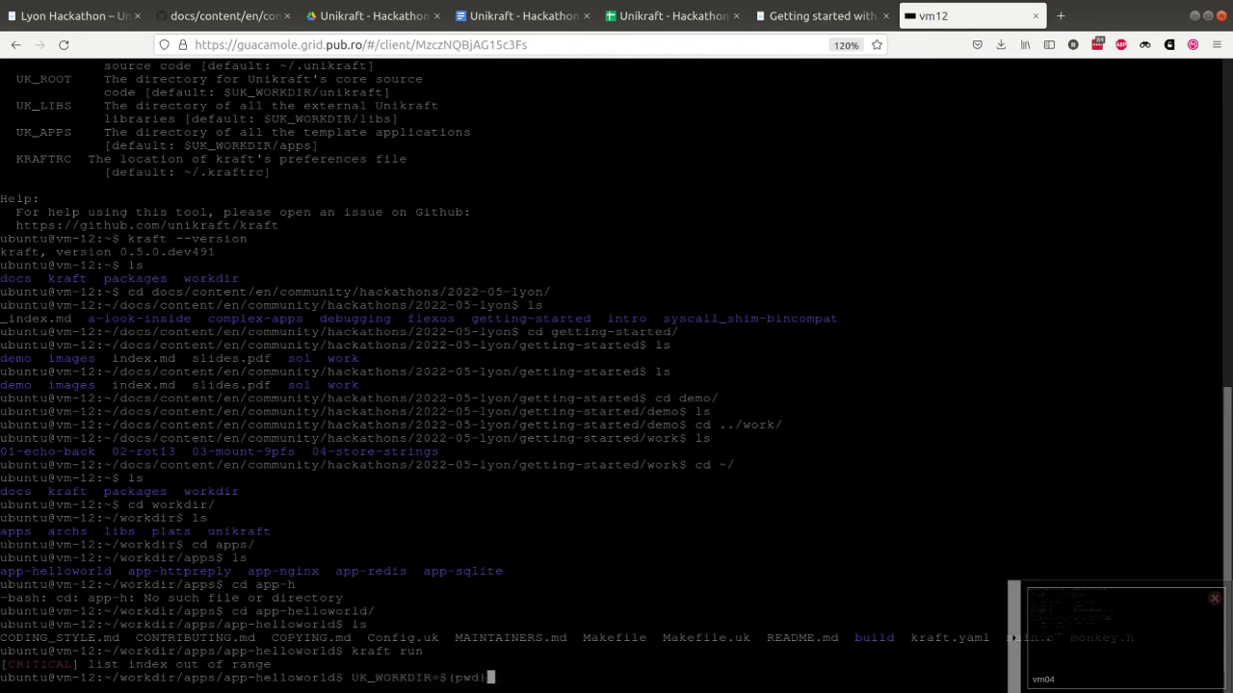
type("/..")
key("Return")
Export UK_WORKDIR=$(pwd)/../.. by rerunning the assignment with export
type("kraft run")
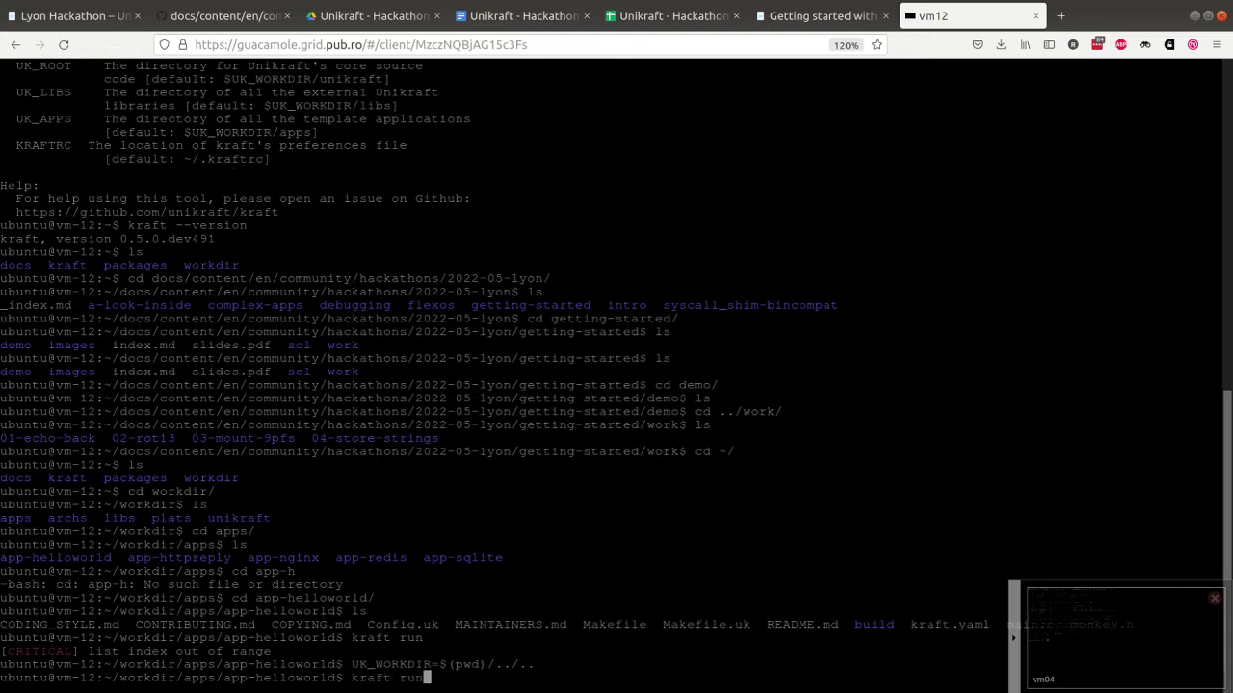
key("BackSpace")
key("BackSpace")
key("BackSpace")
key("BackSpace")
key("BackSpace")
key("BackSpace")
key("BackSpace")
key("BackSpace")
key("BackSpace")
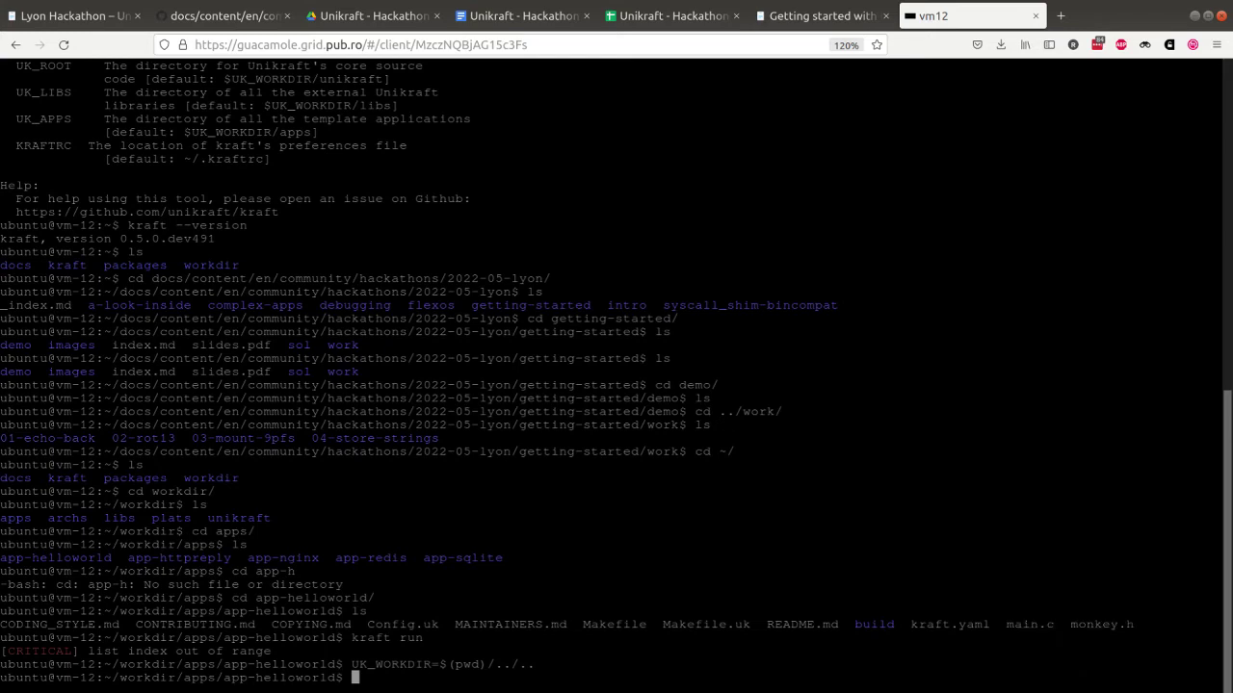
key("Up")
key("Home")
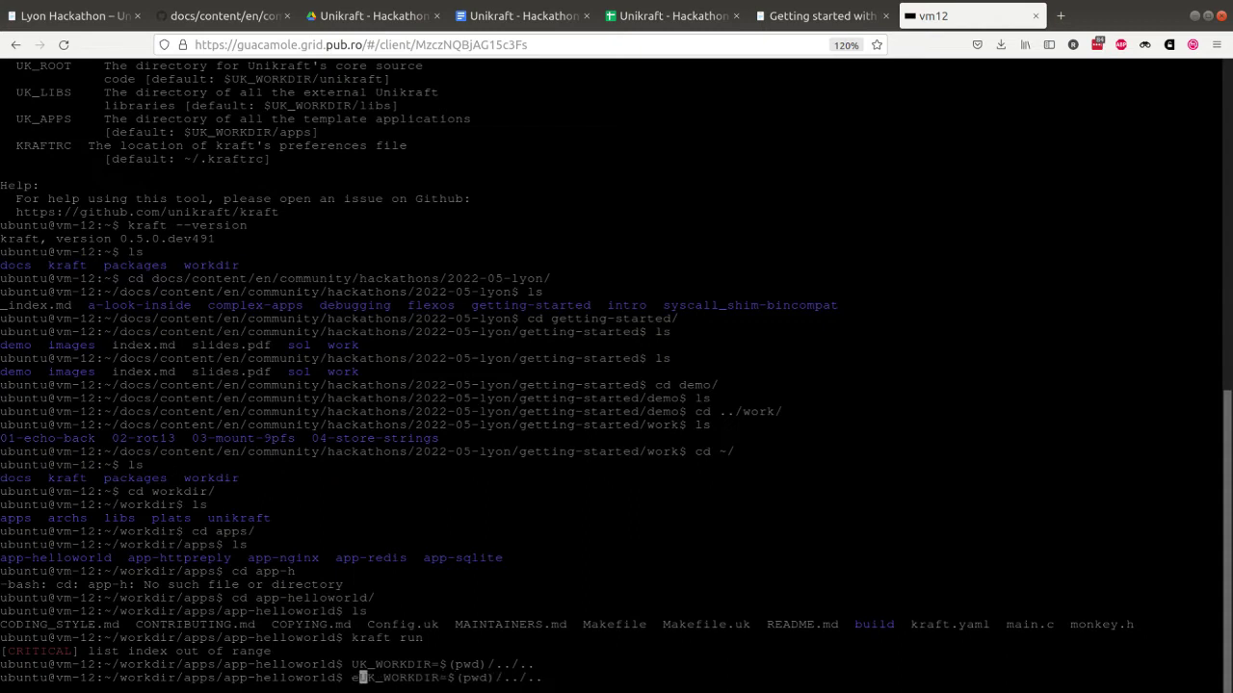
type("expot")
type("t")
key("Return")
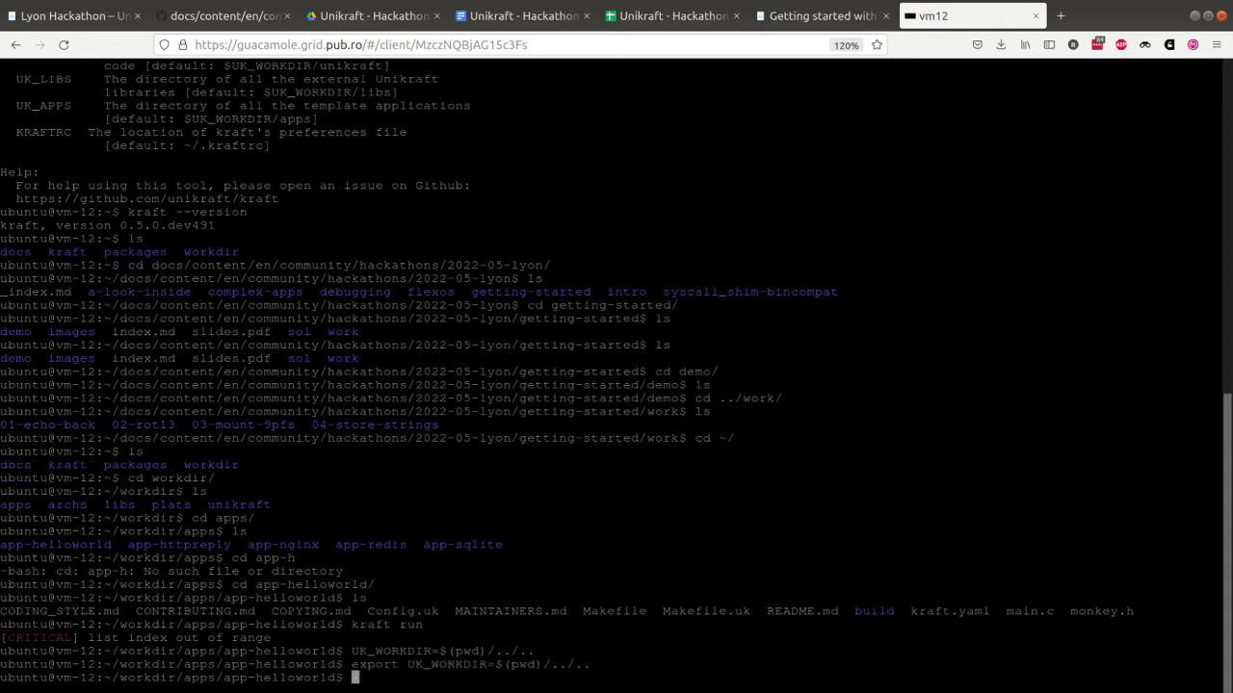
Retry kraft run, then show the ls -l listing of app-helloworld
type("kraft run")
key("Return")
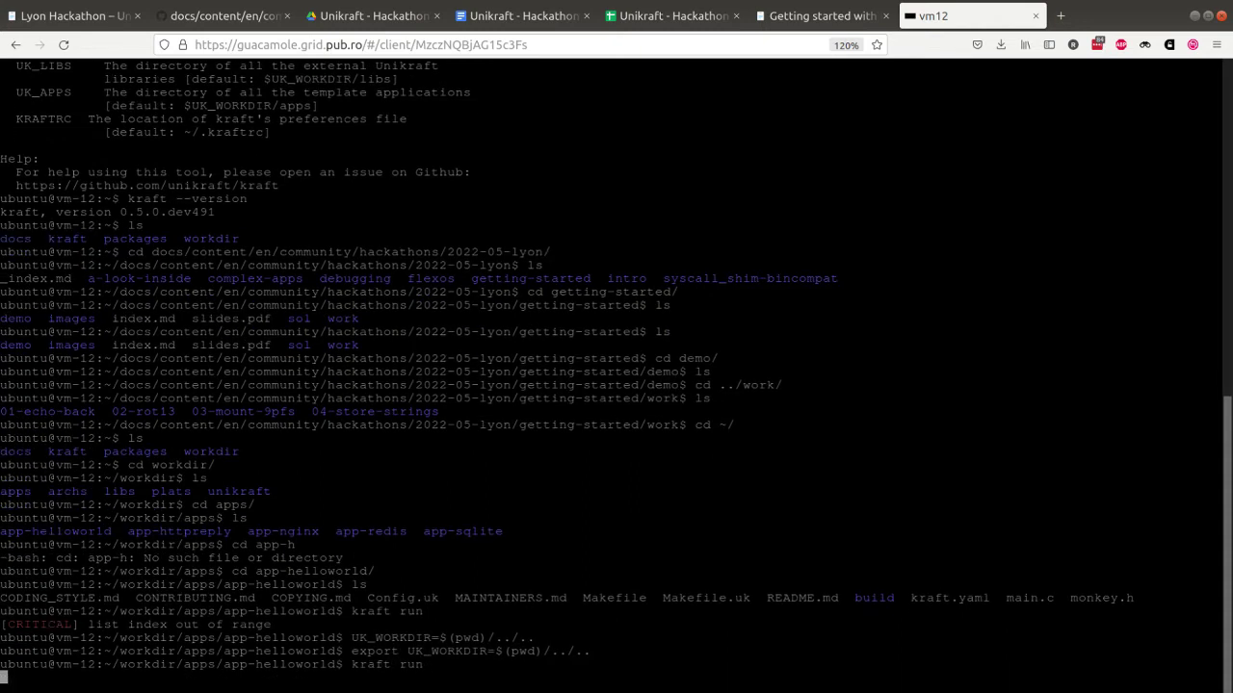
type("ls -l")
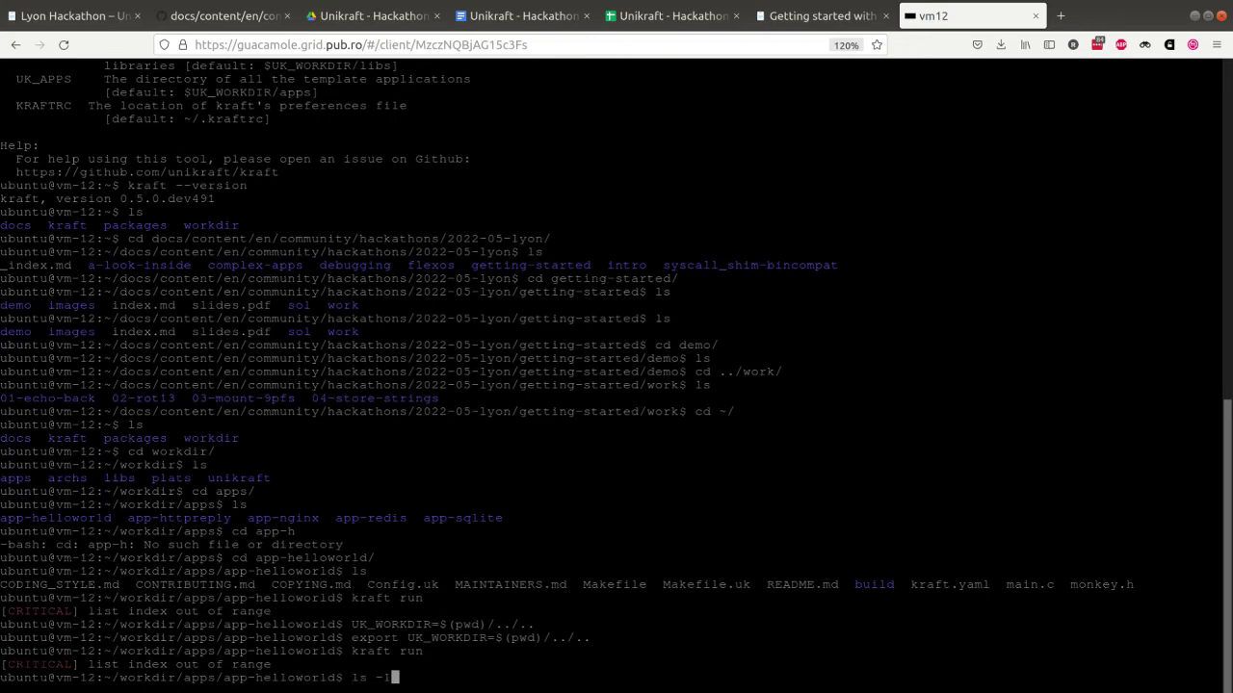
key("Return")
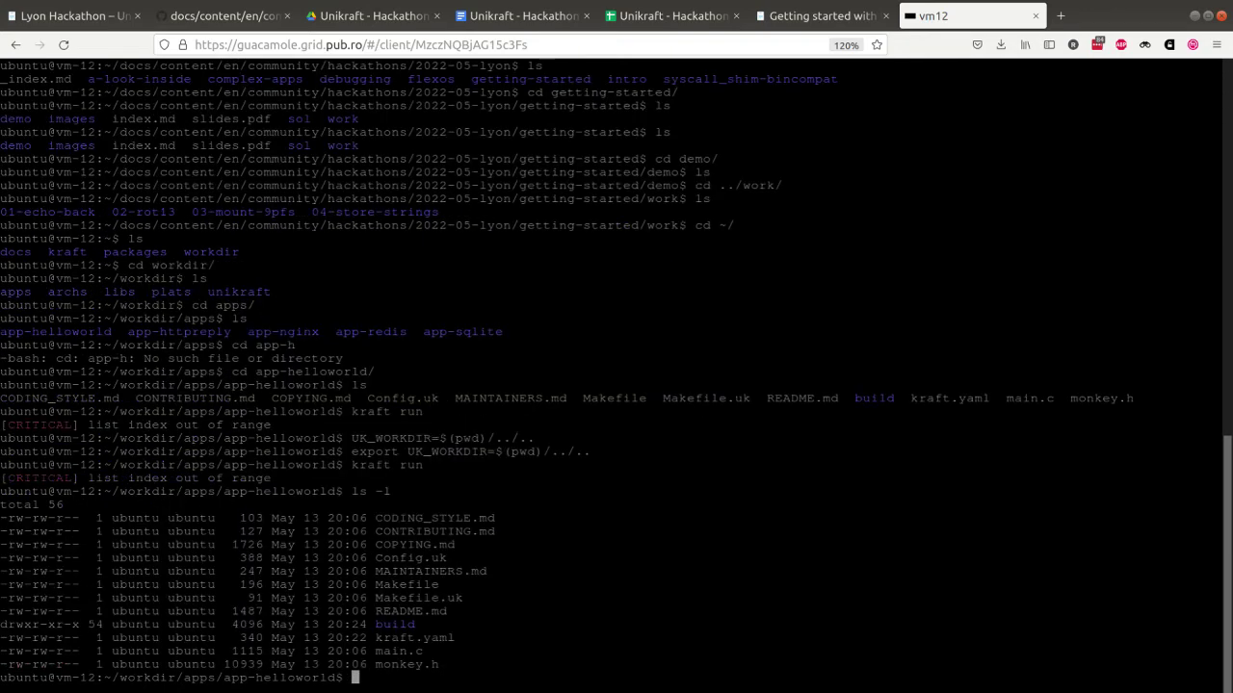
List build/ and try kraft run -p kvm -m x86_64, which can't find the unikernel
type("ls build/")
key("Return")
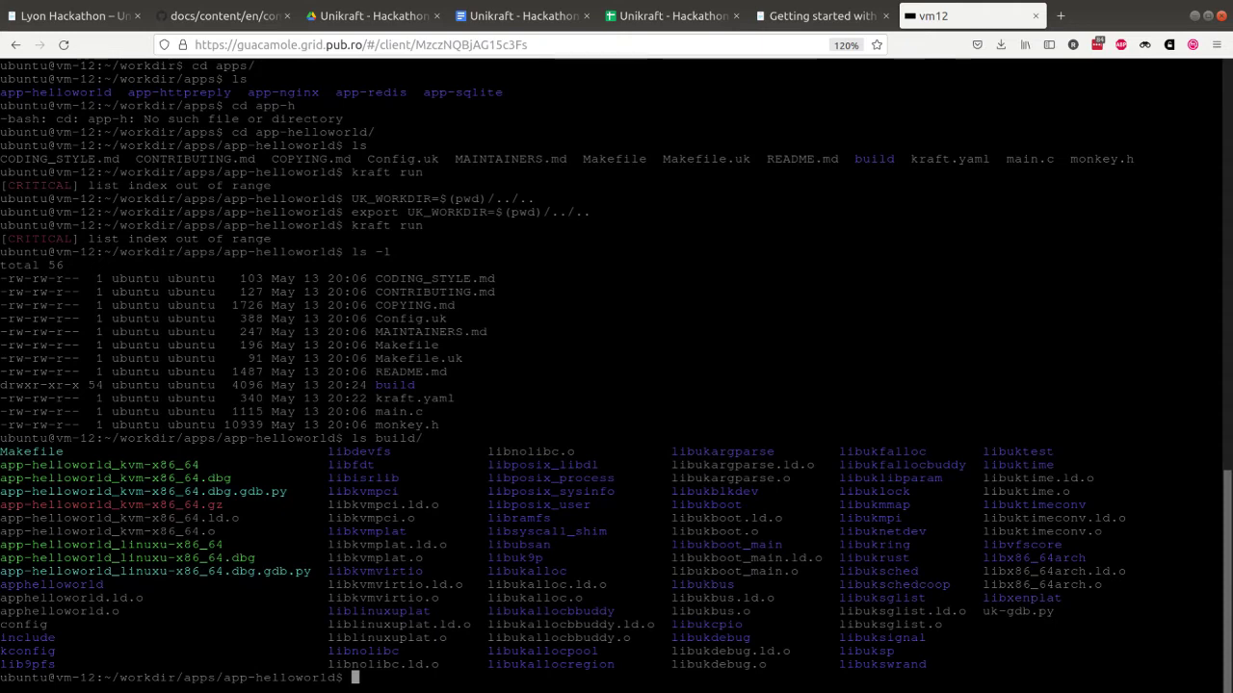
type("kraft run -p kvm -m x86_64")
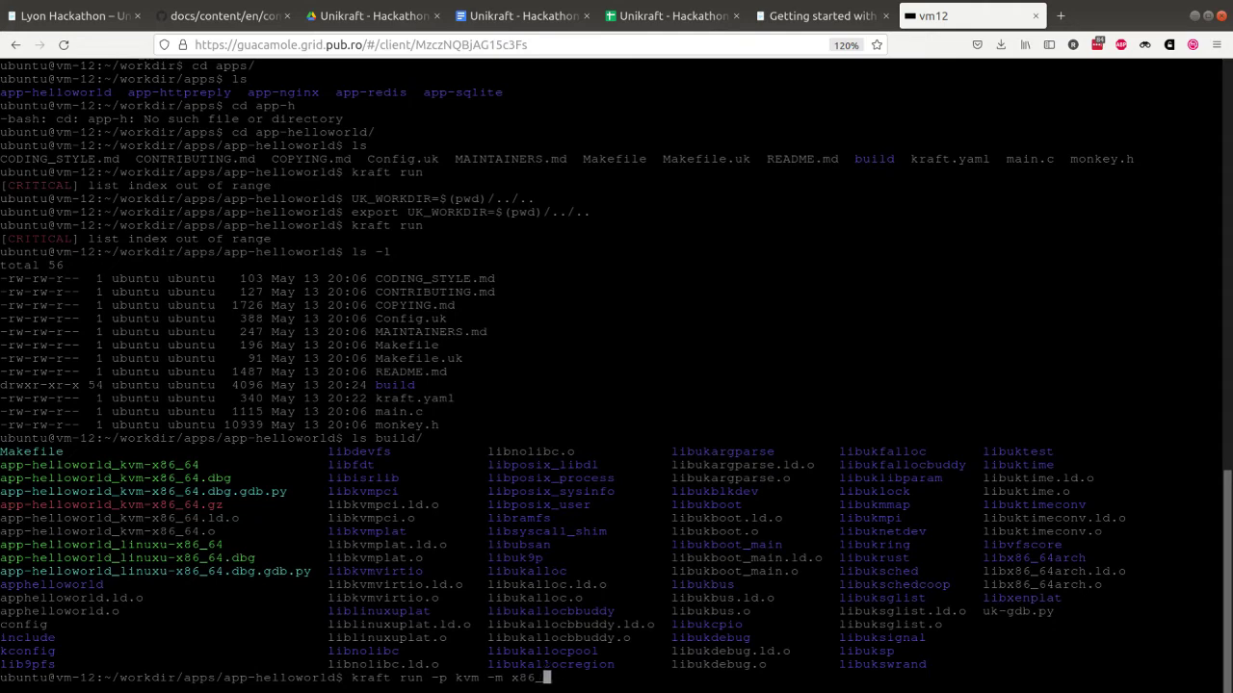
key("Return")
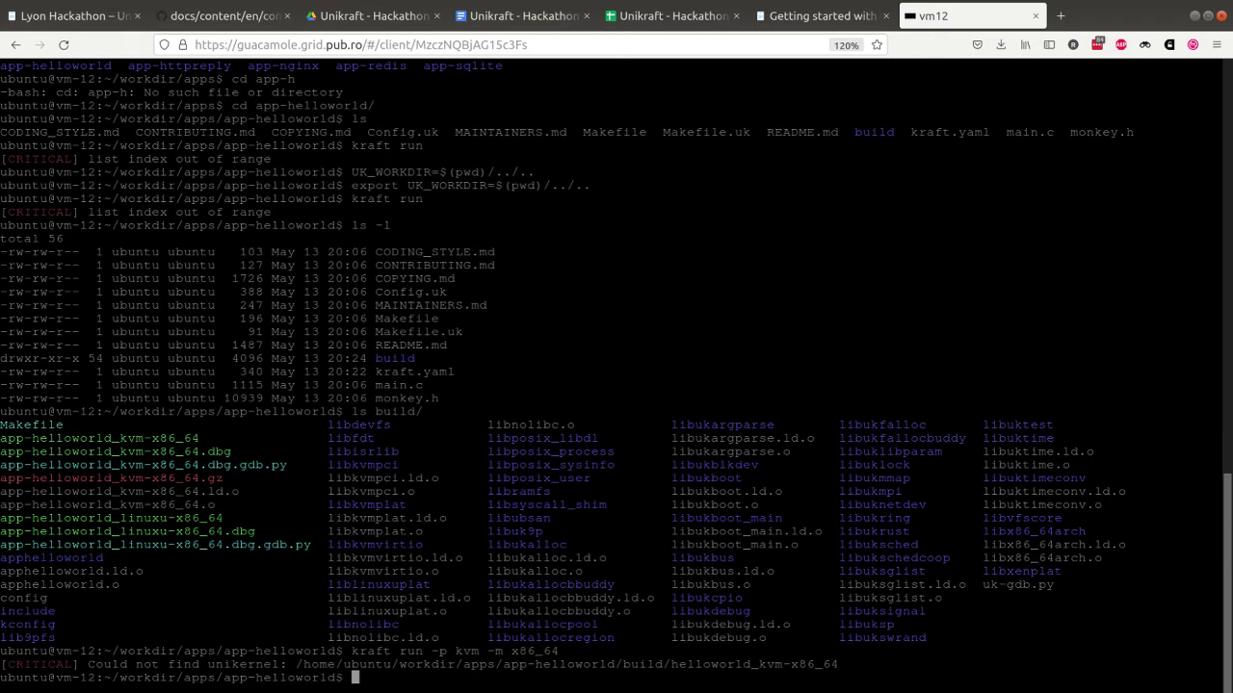
Go back to the home directory and list docs, kraft, packages, workdir
type("cd ..")
key("Return")
type("cd")
key("Return")
type("ls")
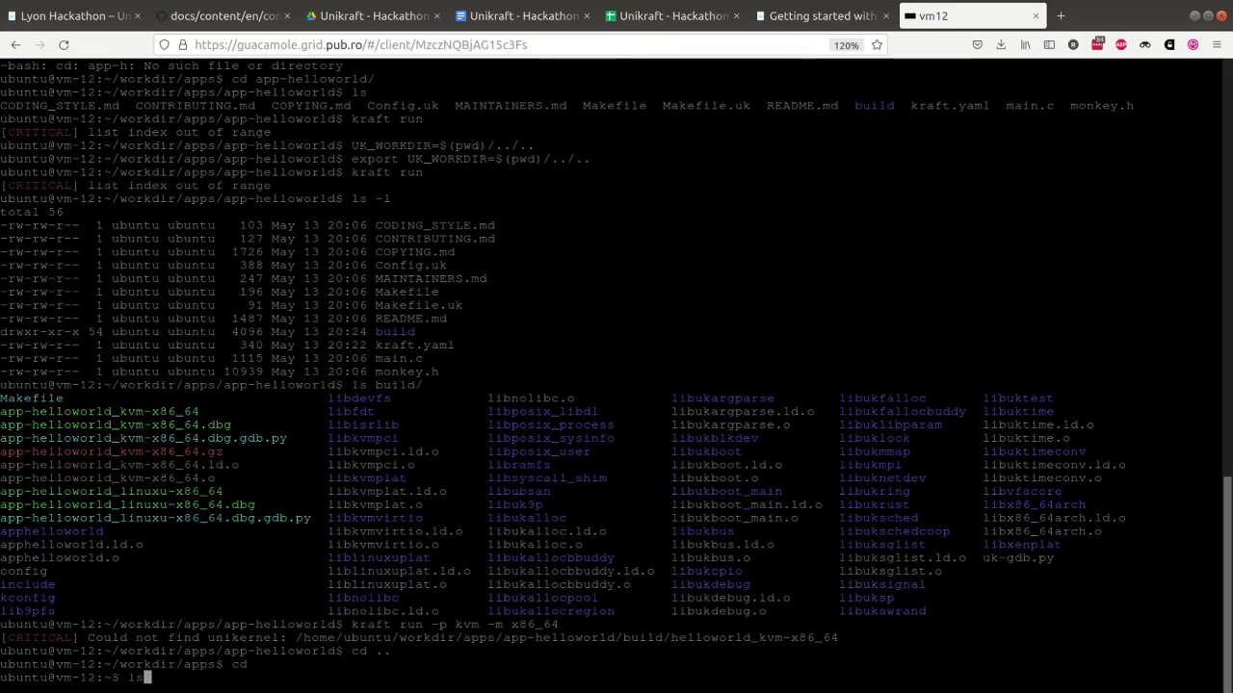
key("Return")
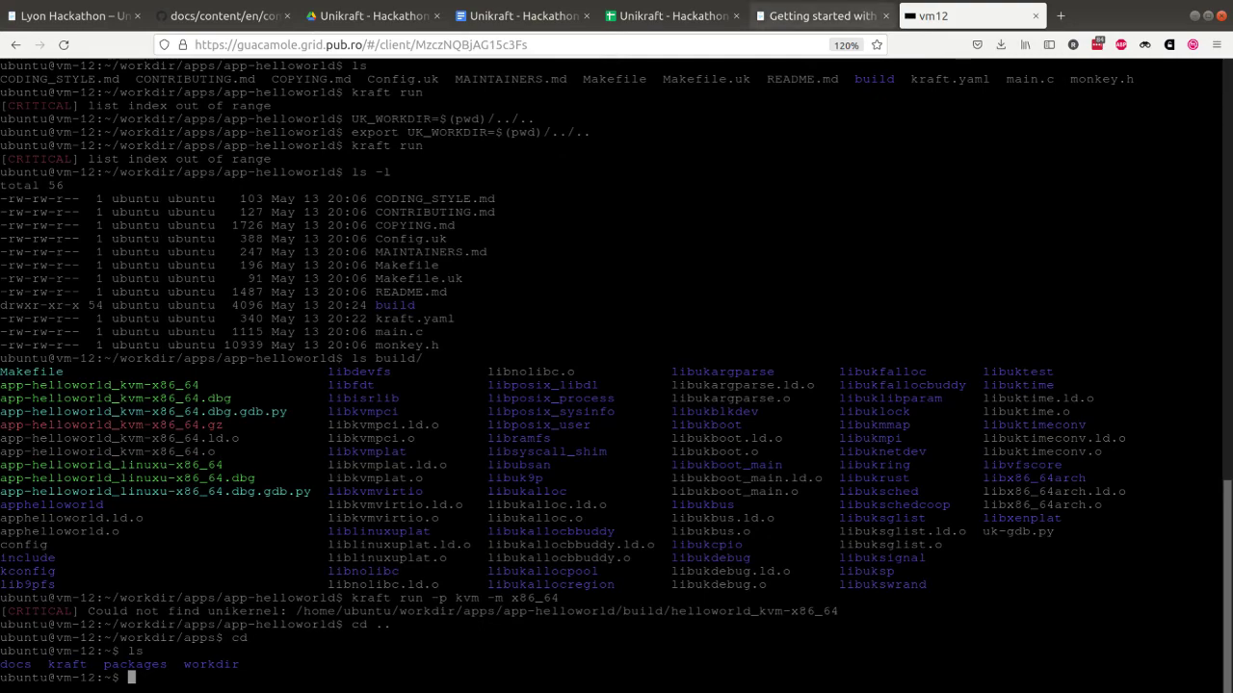
In the 'Getting started with Unikraft' tab, select the '01. Building and Running the Helloworld Application' heading
left_click(819, 15)
scroll(568, 385, "up", 5)
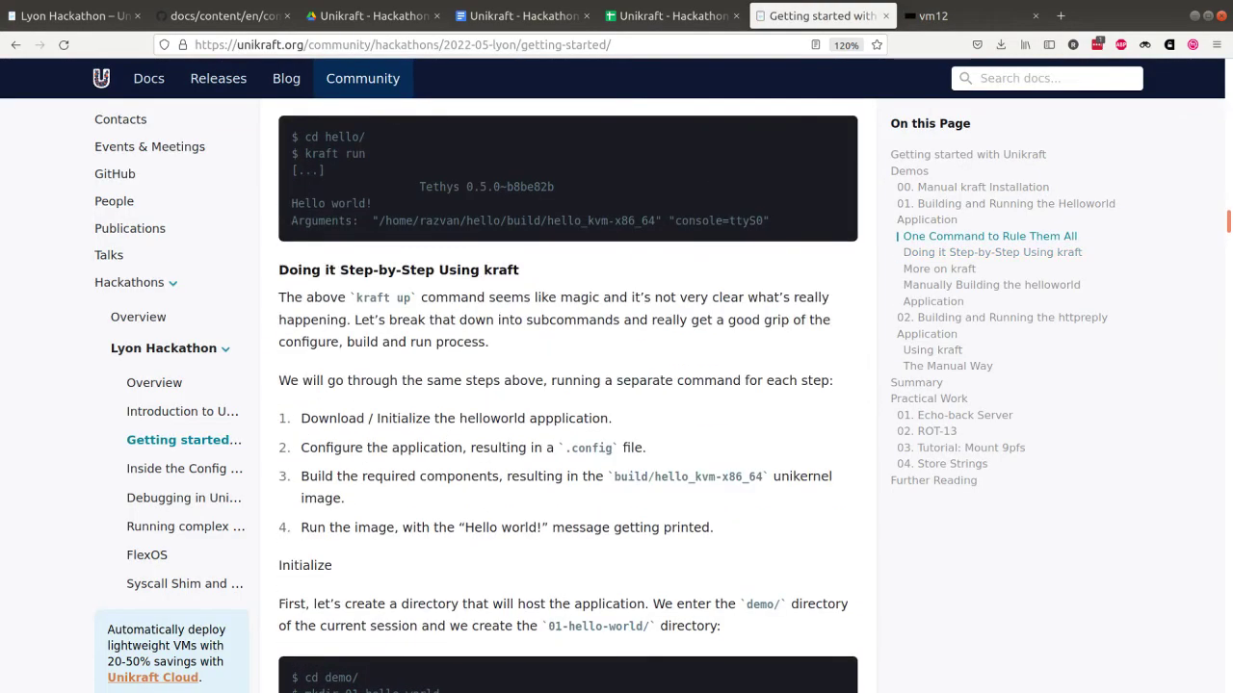
scroll(568, 395, "up", 15)
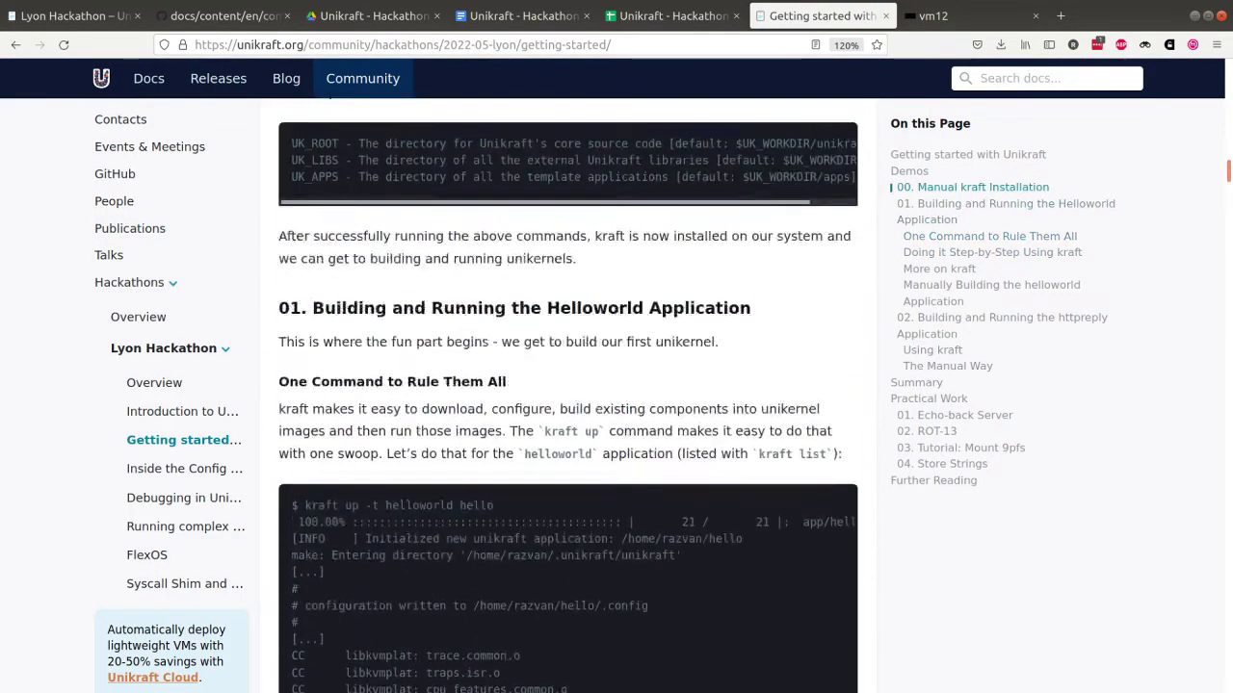
scroll(568, 394, "up", 12)
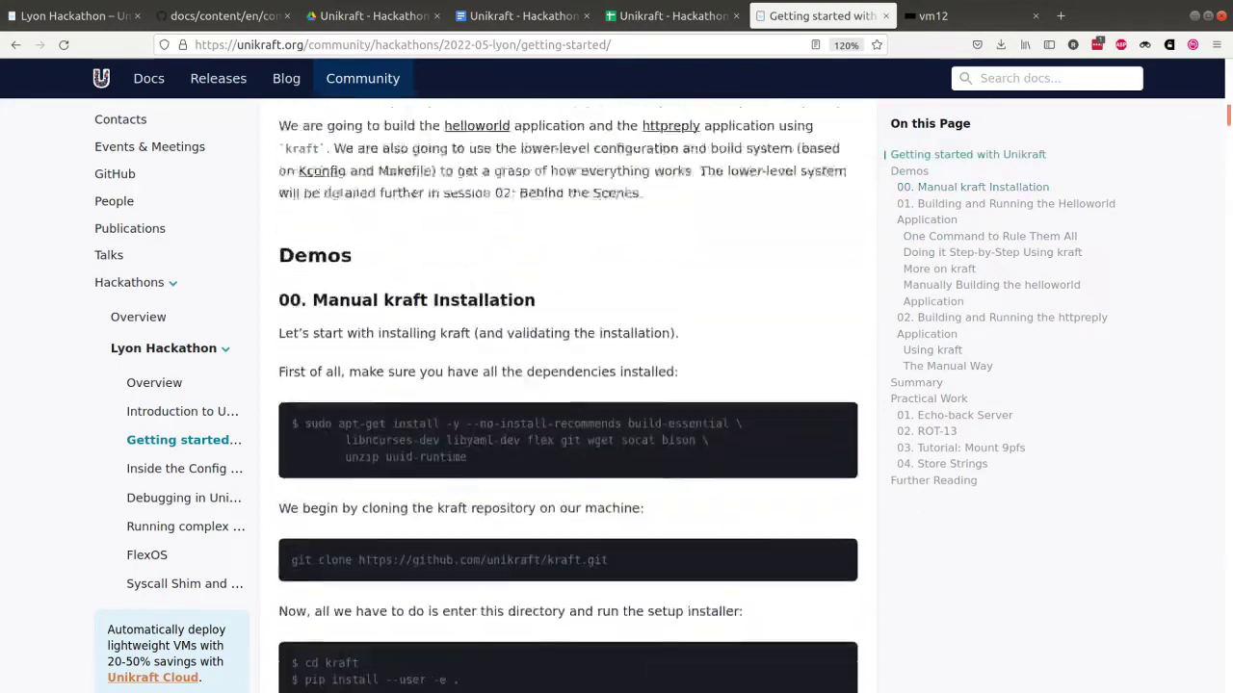
scroll(568, 395, "up", 9)
scroll(568, 395, "down", 10)
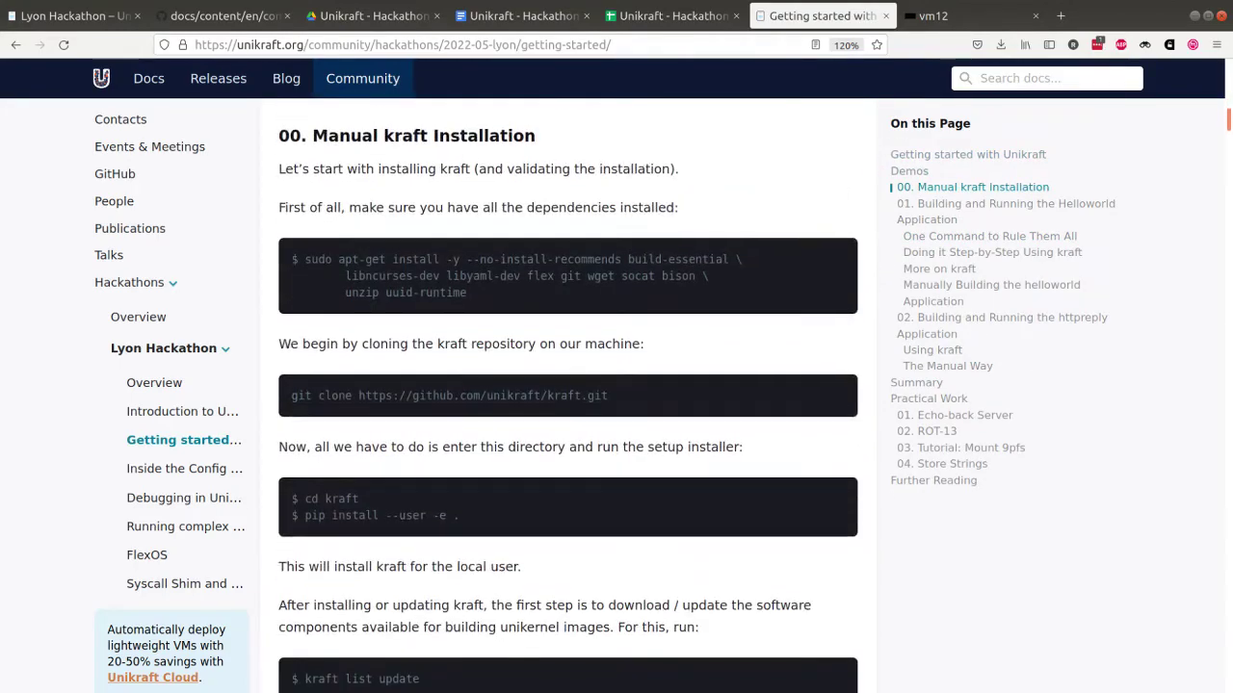
scroll(568, 395, "down", 12)
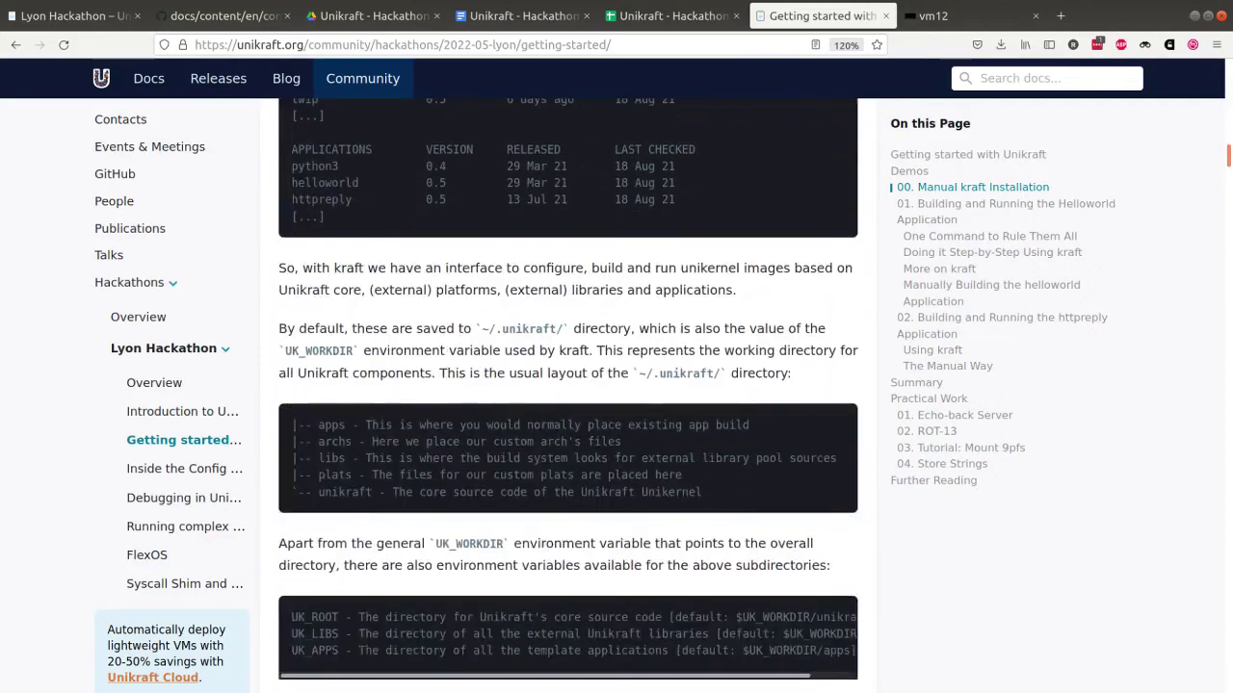
scroll(568, 395, "down", 10)
triple_click(515, 322)
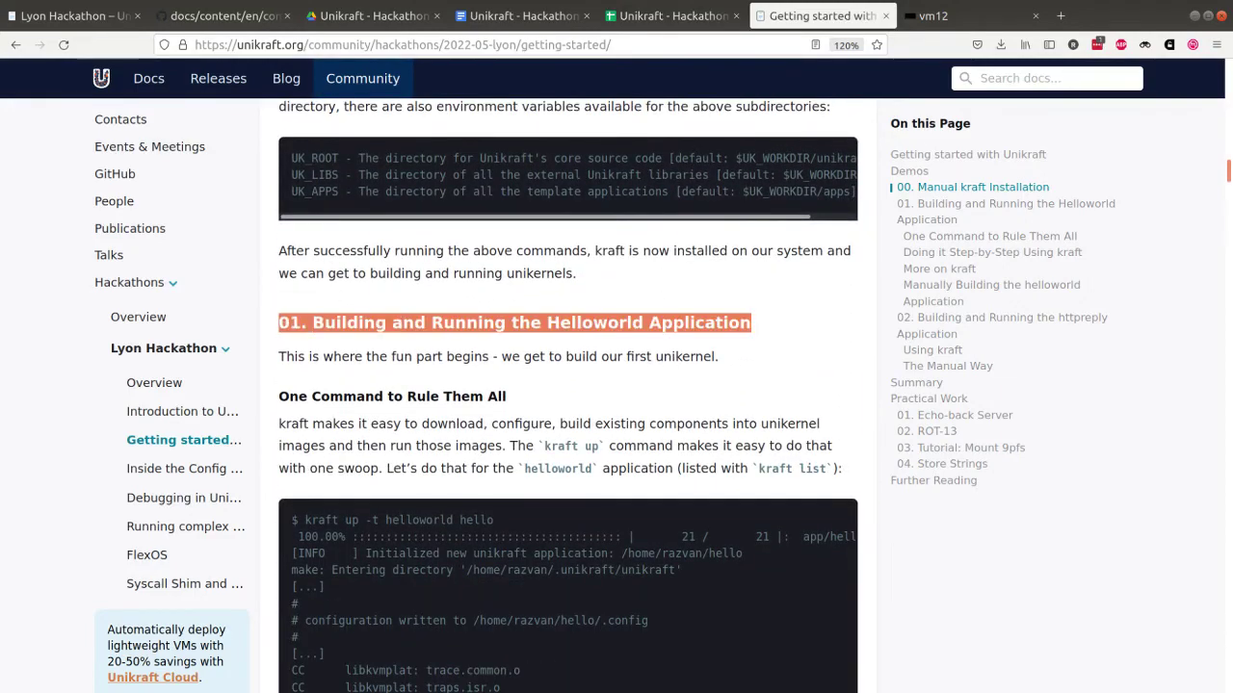